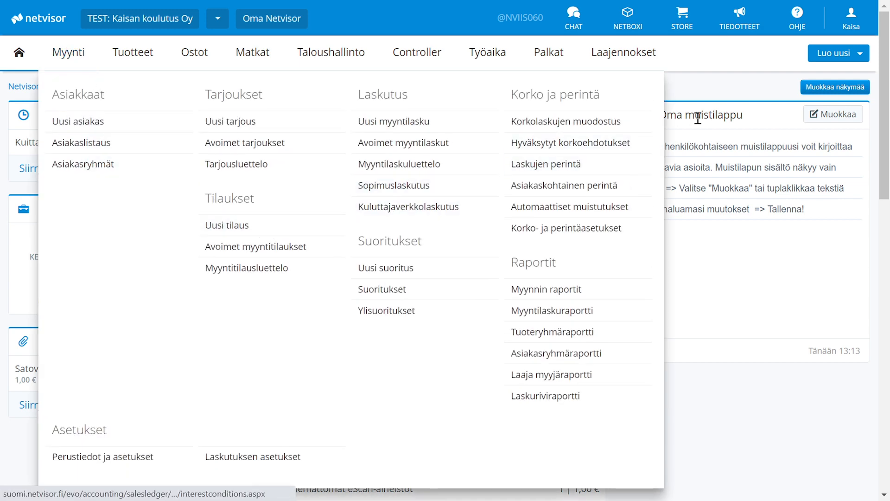
- Start a new sales order (Tilaus) and select the existing private customer for it by name
{"action": "left_click", "coordinate": [849, 54]}
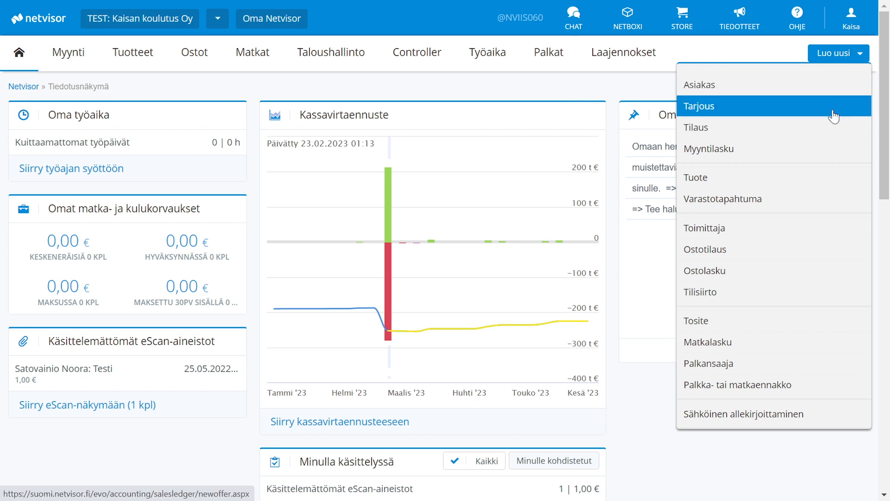
{"action": "left_click", "coordinate": [833, 134]}
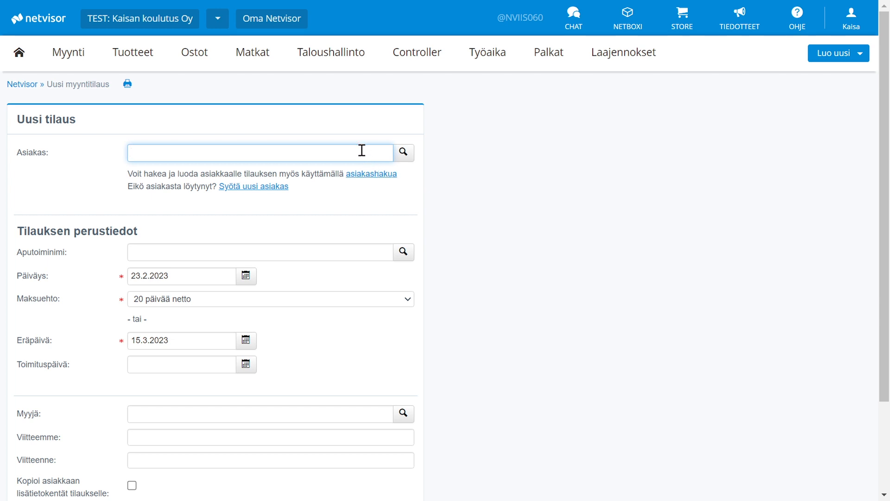
{"action": "type", "text": "anna"}
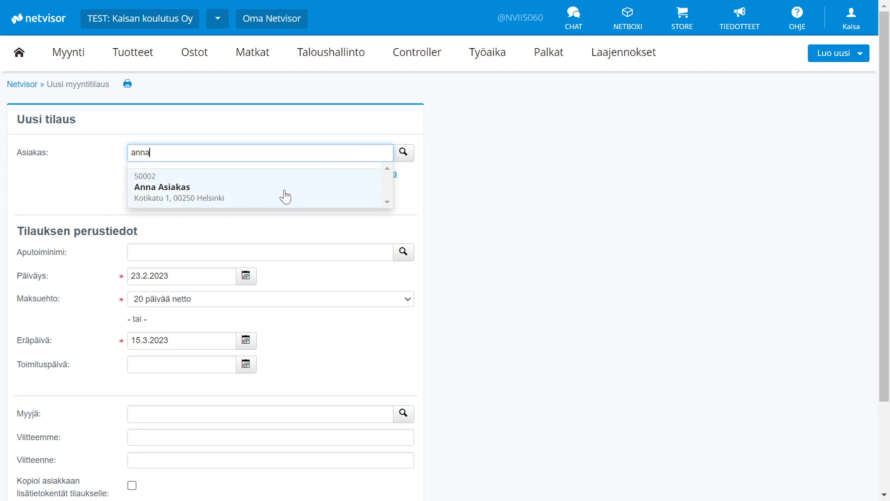
{"action": "left_click", "coordinate": [285, 194]}
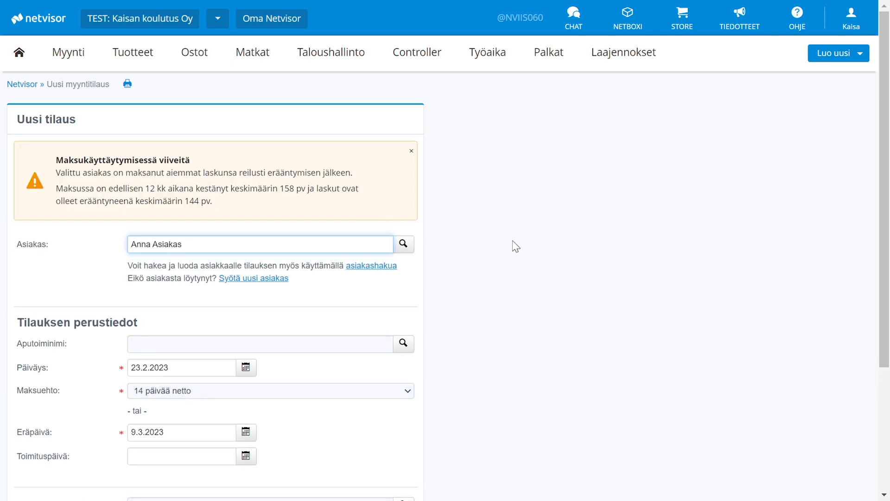
- Set the order's payment term to 20 päivää netto and its delivery date to 1.3.2023, and save the order
{"action": "scroll", "coordinate": [515, 246], "scroll_direction": "down", "scroll_amount": 4}
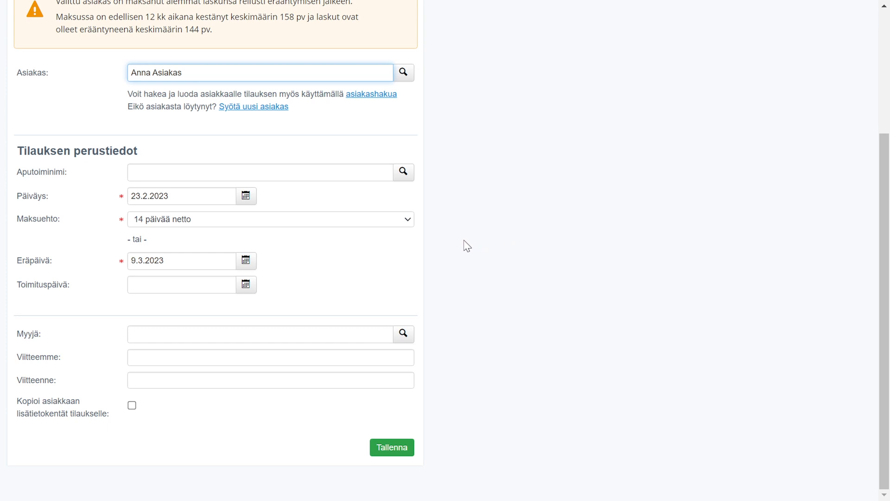
{"action": "left_click", "coordinate": [395, 224]}
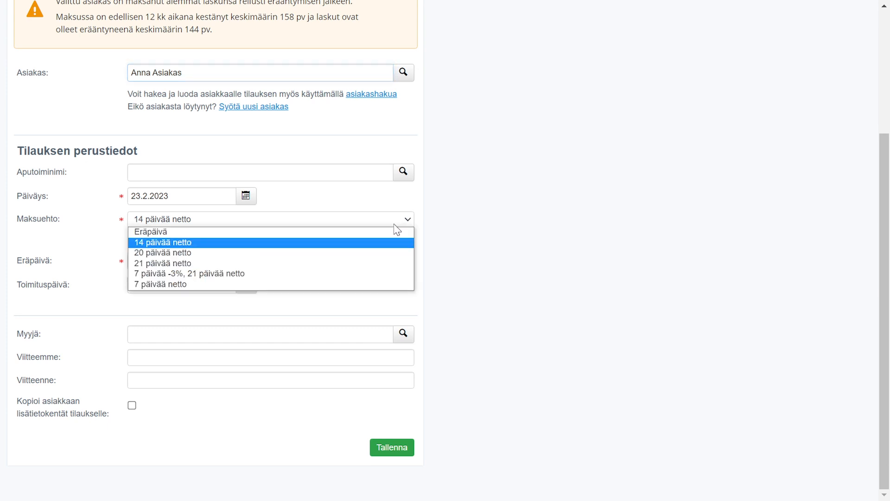
{"action": "left_click", "coordinate": [392, 253]}
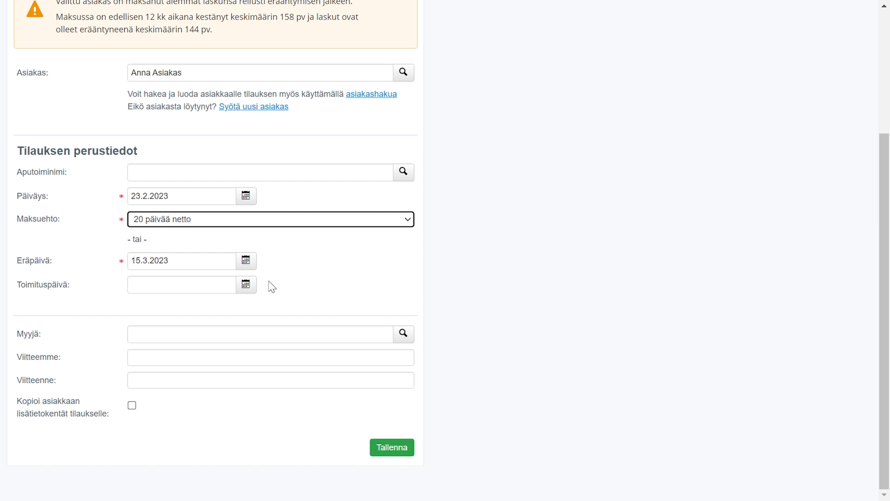
{"action": "left_click", "coordinate": [246, 286]}
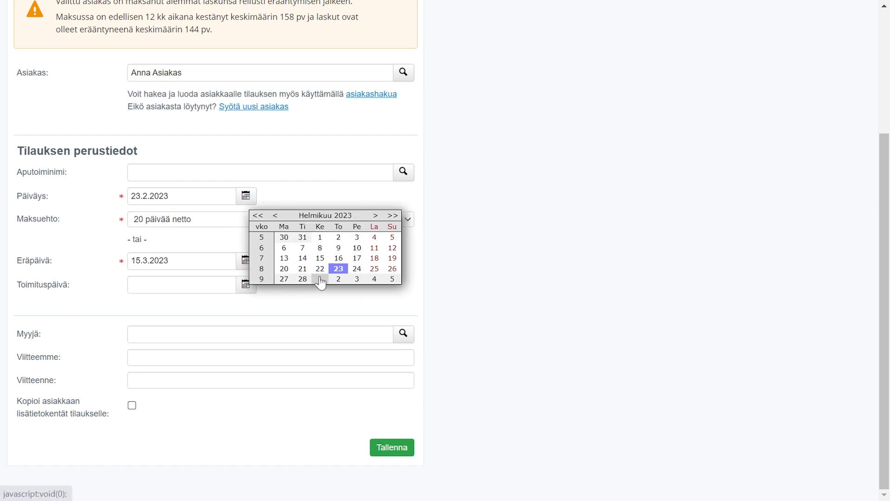
{"action": "left_click", "coordinate": [320, 279]}
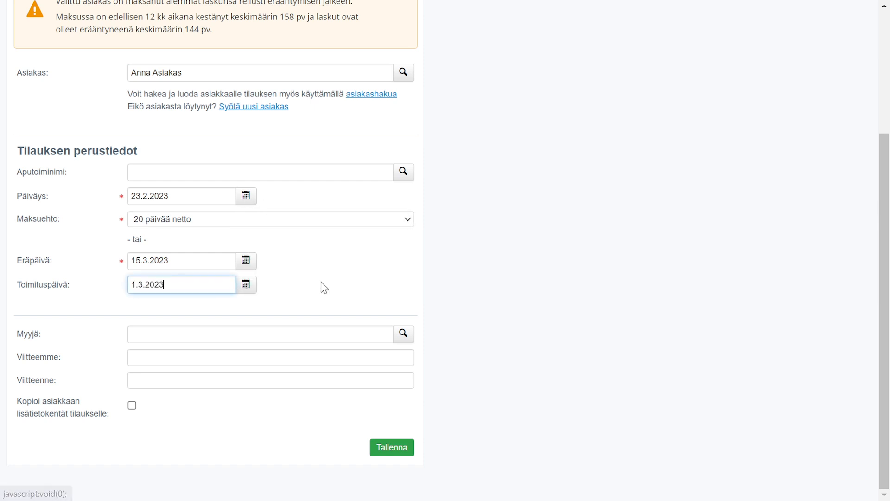
{"action": "left_click", "coordinate": [388, 448]}
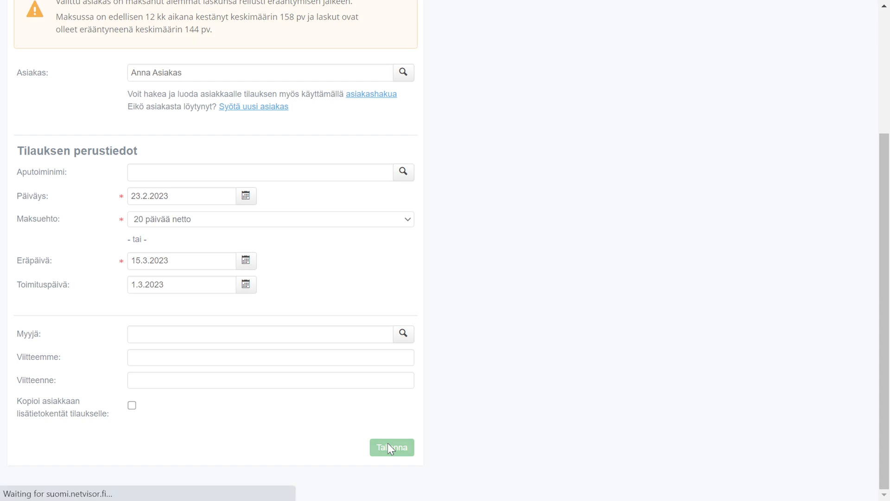
- Open the order's customer change dialog and reconfirm the same customer
{"action": "scroll", "coordinate": [453, 374], "scroll_direction": "up", "scroll_amount": 5}
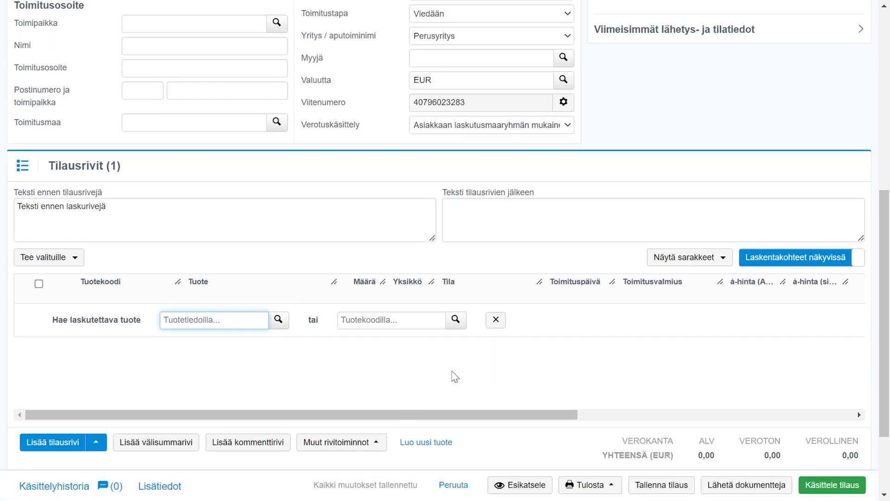
{"action": "scroll", "coordinate": [455, 377], "scroll_direction": "up", "scroll_amount": 5}
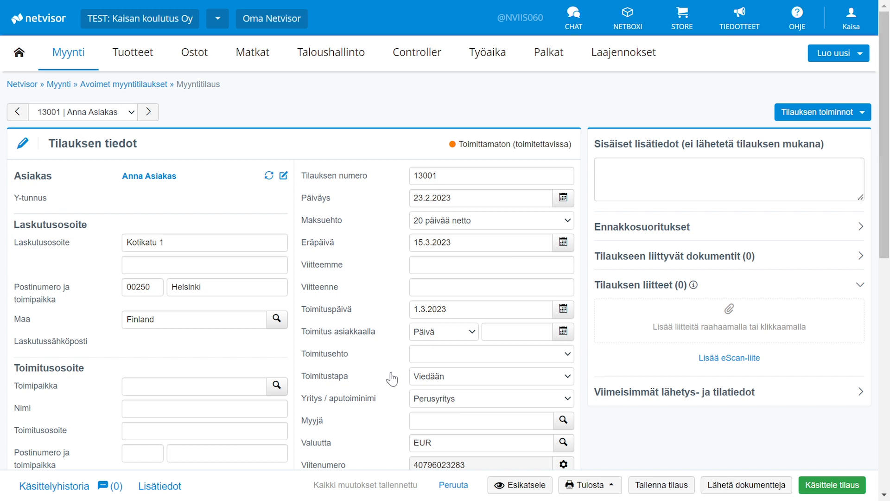
{"action": "left_click", "coordinate": [269, 176]}
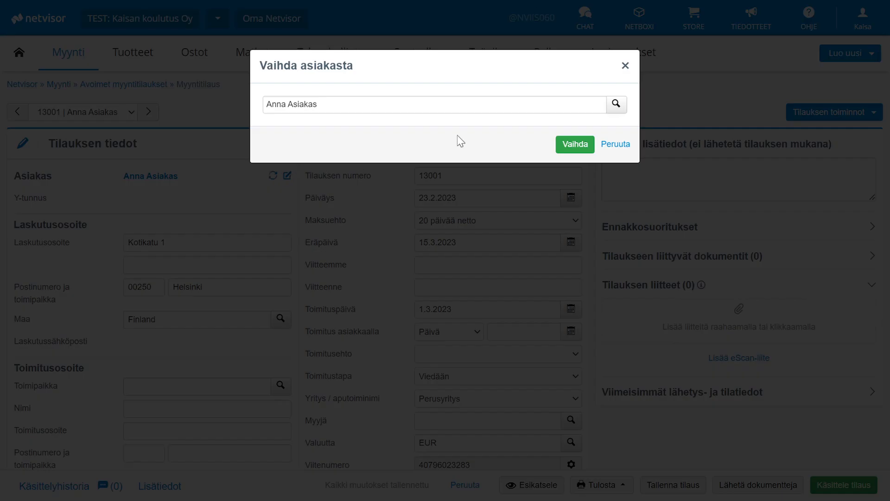
{"action": "left_click", "coordinate": [581, 144]}
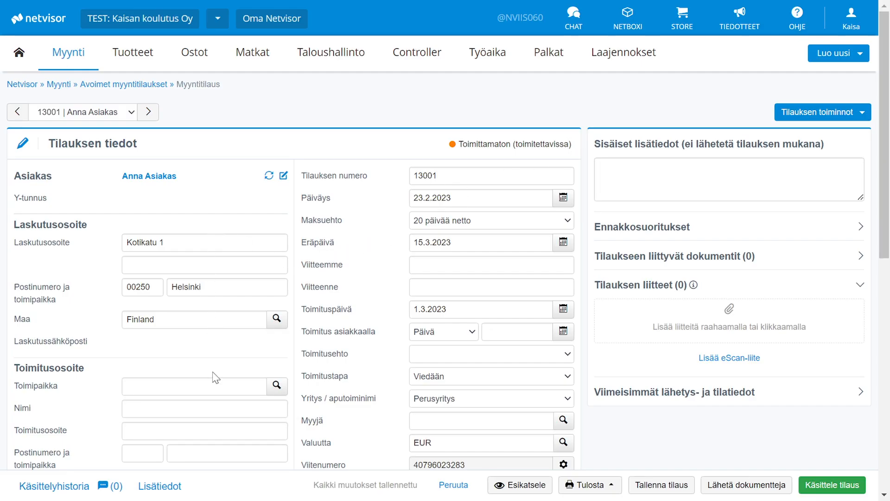
{"action": "left_click", "coordinate": [209, 389]}
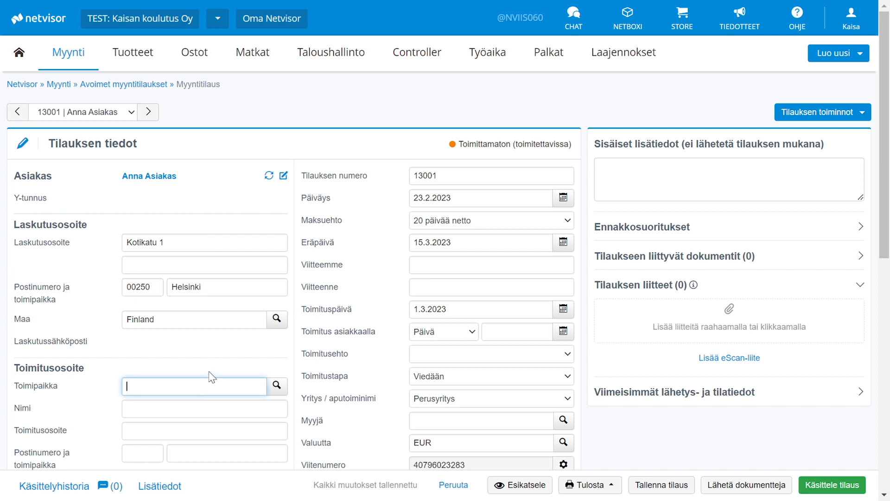
{"action": "left_click", "coordinate": [209, 368]}
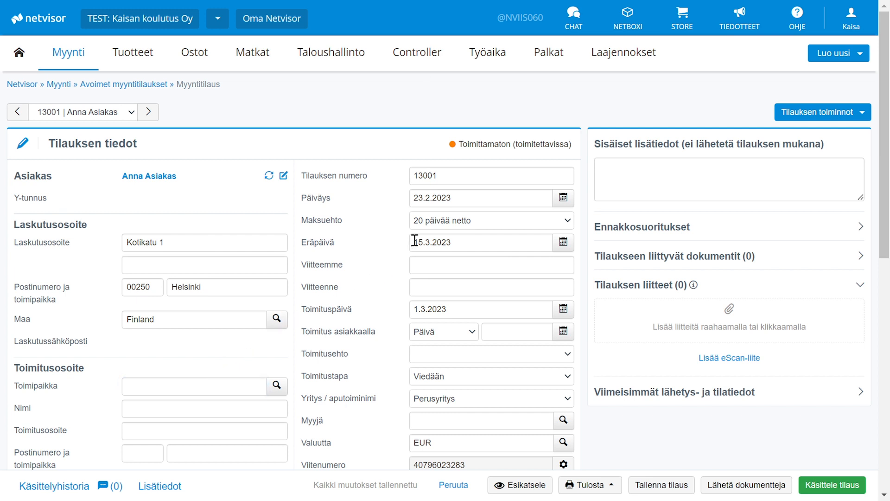
- Replace the order number with a new one and set the delivery date to 22.3.2023
{"action": "left_click", "coordinate": [468, 175]}
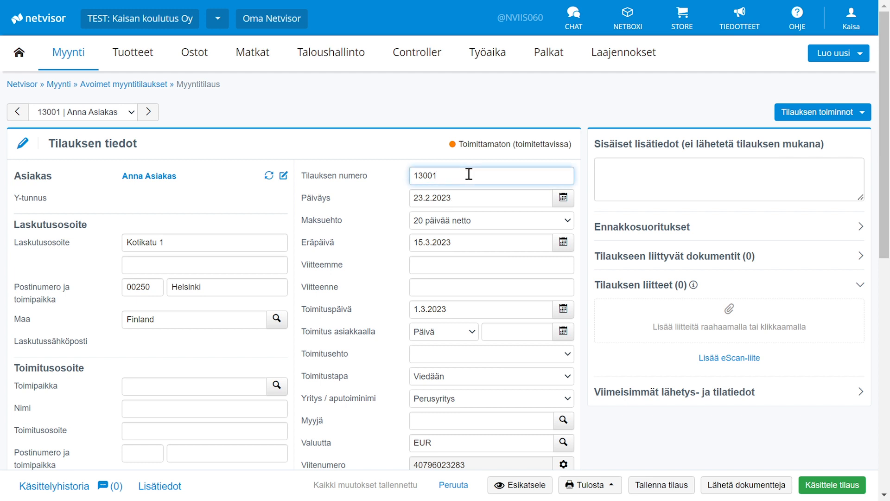
{"action": "key", "text": "BackSpace"}
{"action": "key", "text": "BackSpace"}
{"action": "key", "text": "BackSpace"}
{"action": "key", "text": "BackSpace"}
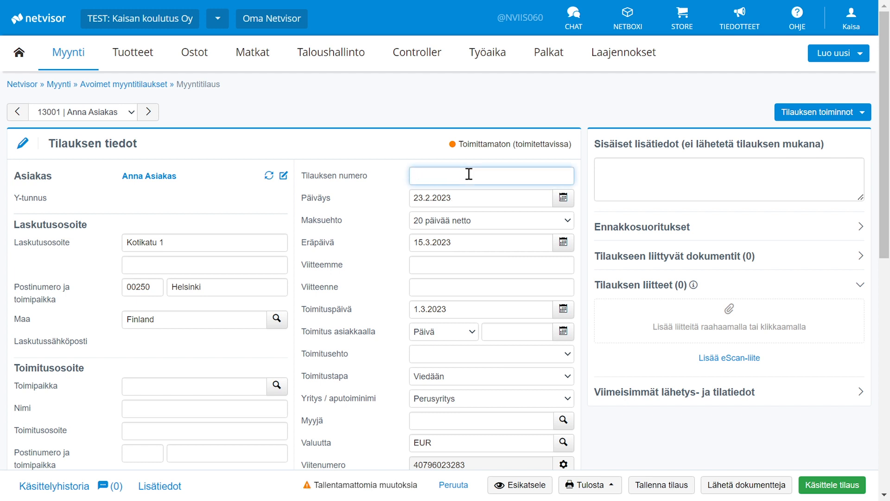
{"action": "type", "text": "140000"}
{"action": "left_click", "coordinate": [563, 308]}
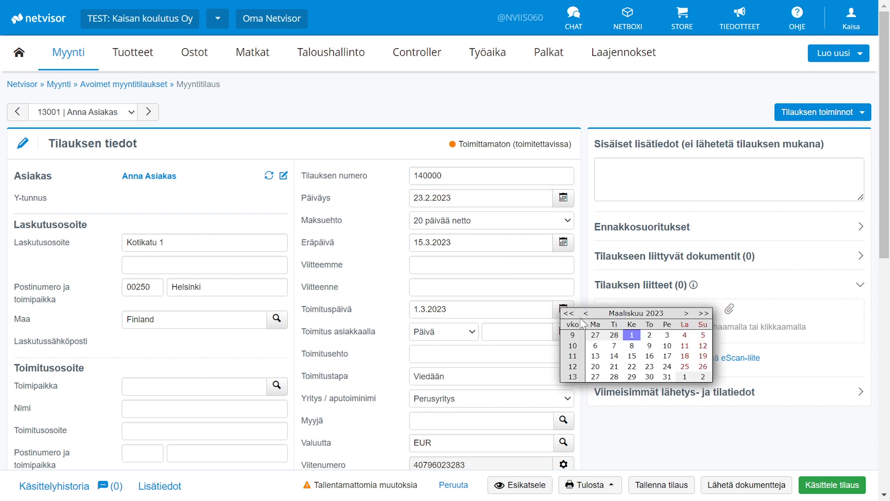
{"action": "left_click", "coordinate": [631, 369]}
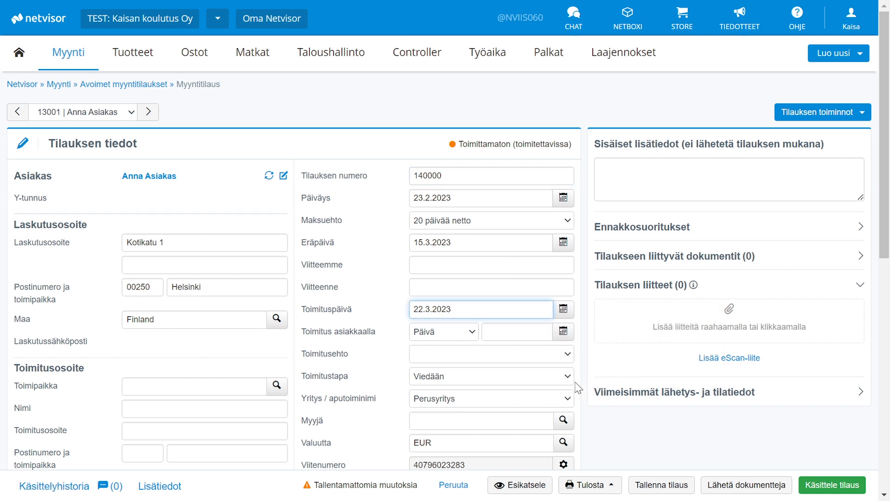
- Examine the order's currency field and the available tax handling (Verotuskäsittely) options
{"action": "scroll", "coordinate": [562, 383], "scroll_direction": "down", "scroll_amount": 3}
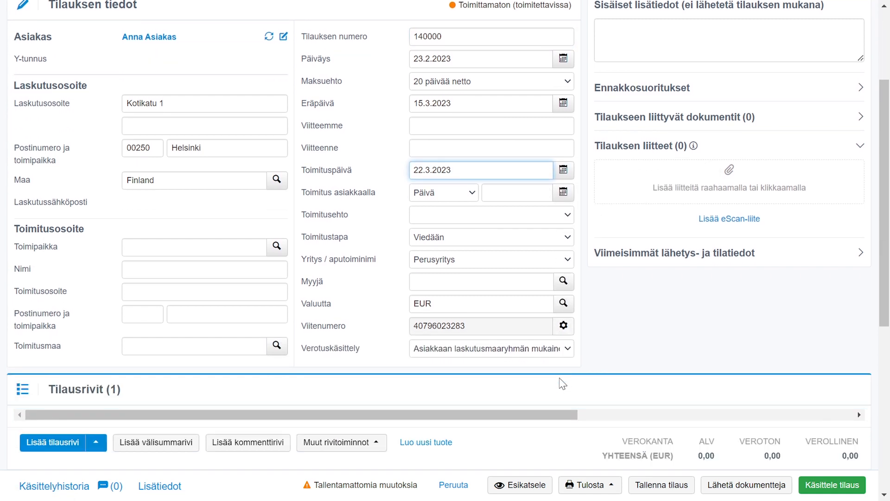
{"action": "left_click", "coordinate": [561, 304]}
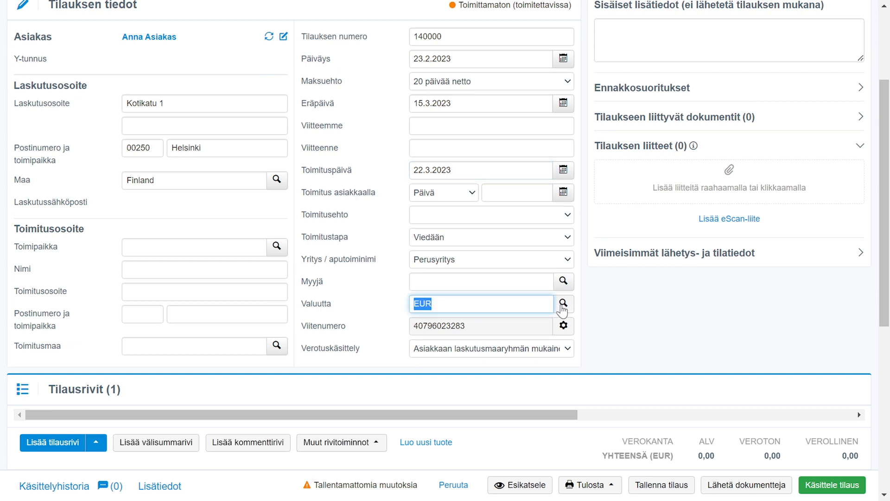
{"action": "left_click", "coordinate": [402, 315]}
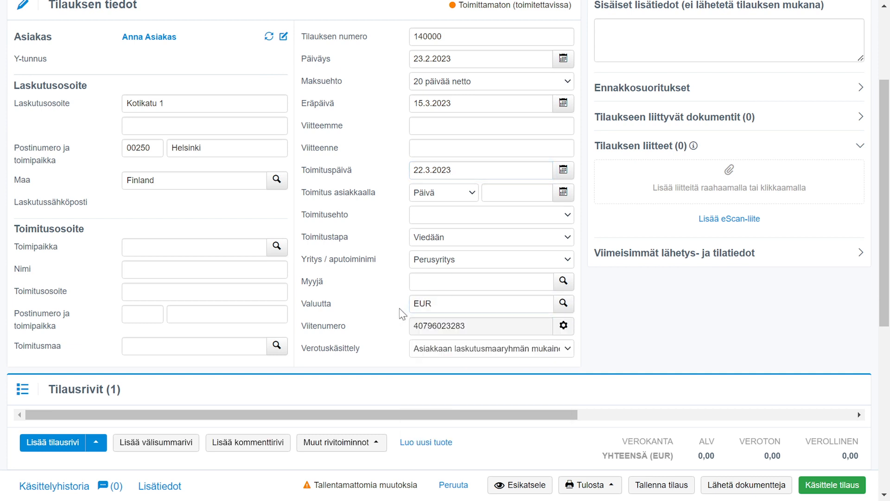
{"action": "left_click", "coordinate": [566, 353]}
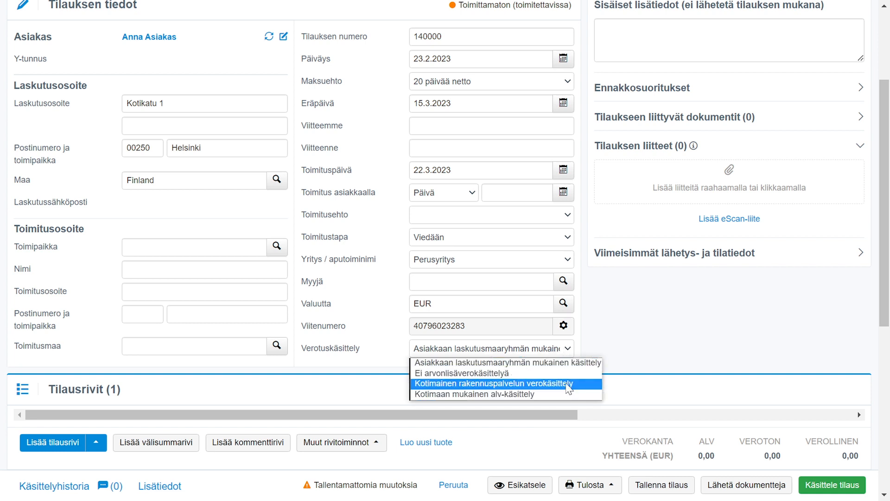
{"action": "left_click", "coordinate": [576, 350]}
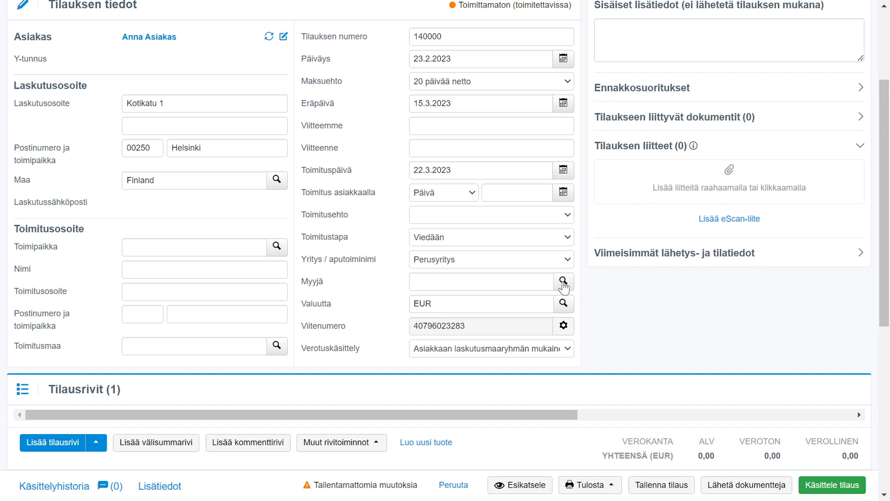
- Enter the internal note "Lisätieto" in the order's internal additional information
{"action": "scroll", "coordinate": [681, 141], "scroll_direction": "up", "scroll_amount": 1}
{"action": "scroll", "coordinate": [682, 139], "scroll_direction": "up", "scroll_amount": 1}
{"action": "left_click", "coordinate": [681, 116]}
{"action": "type", "text": "Lisätieto"}
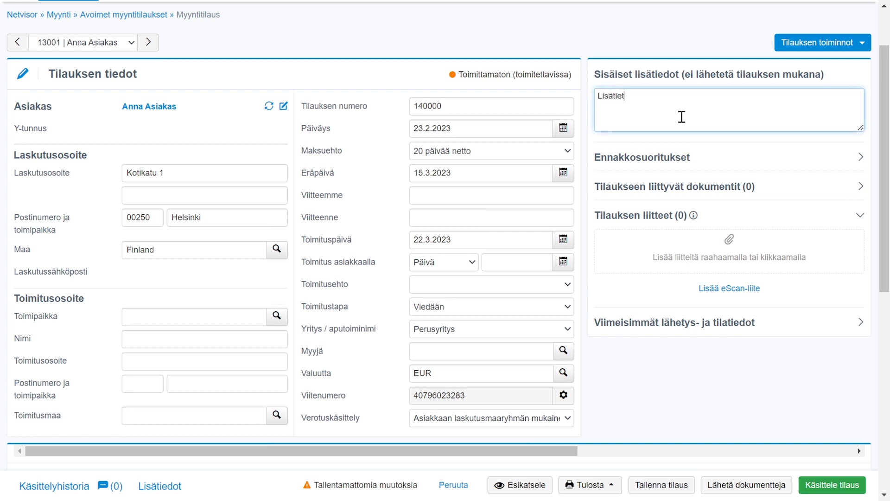
- Examine the order's prepayments, related documents and attachment file chooser without adding a file
{"action": "left_click", "coordinate": [657, 159]}
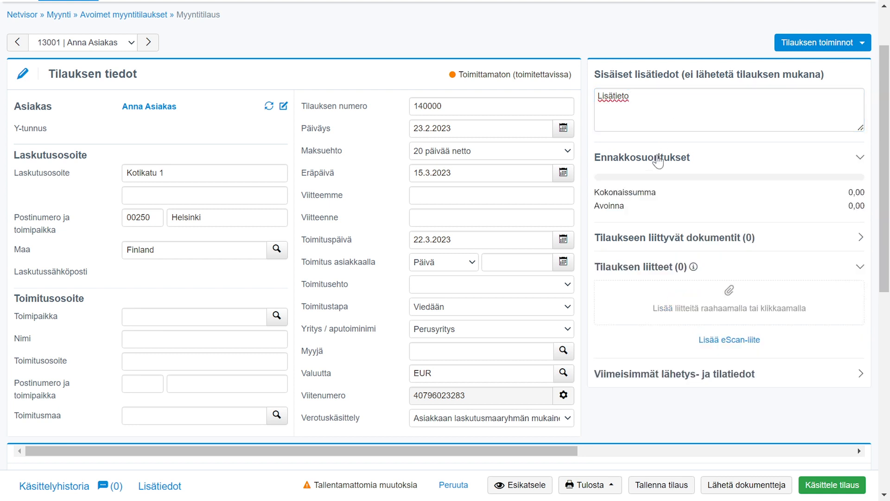
{"action": "left_click", "coordinate": [657, 160]}
{"action": "left_click", "coordinate": [658, 187]}
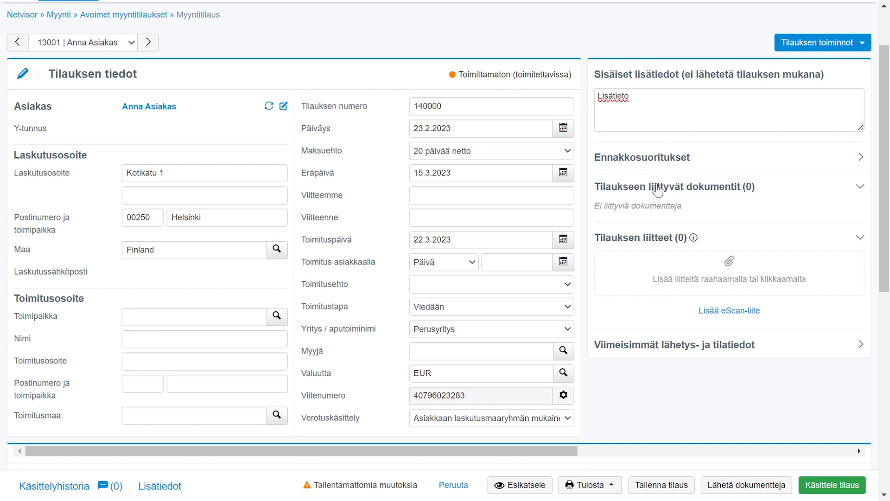
{"action": "left_click", "coordinate": [657, 188]}
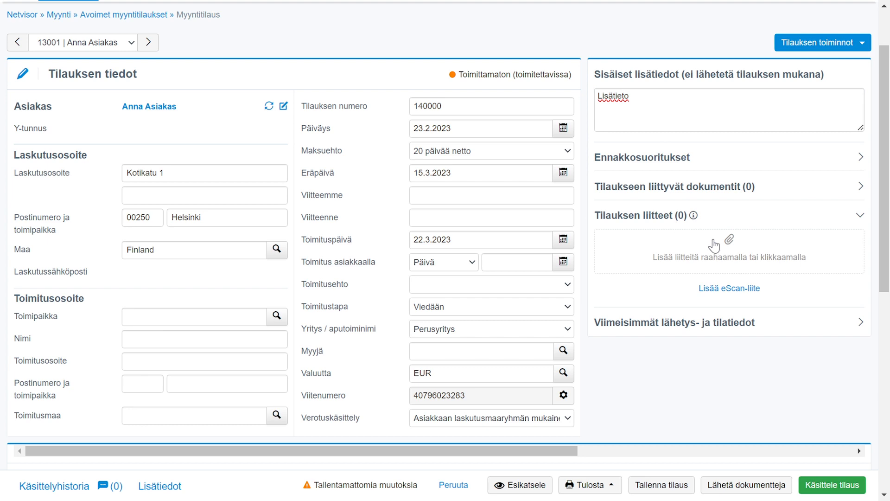
{"action": "left_click", "coordinate": [733, 258]}
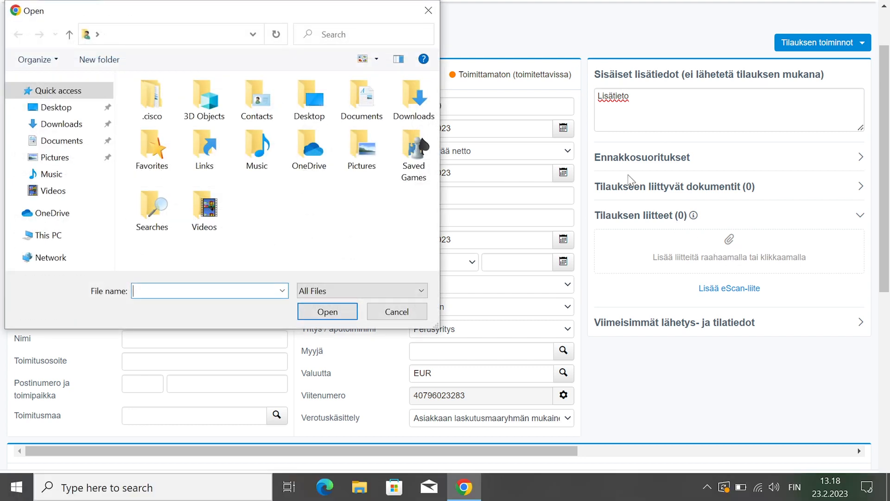
{"action": "left_click", "coordinate": [428, 11]}
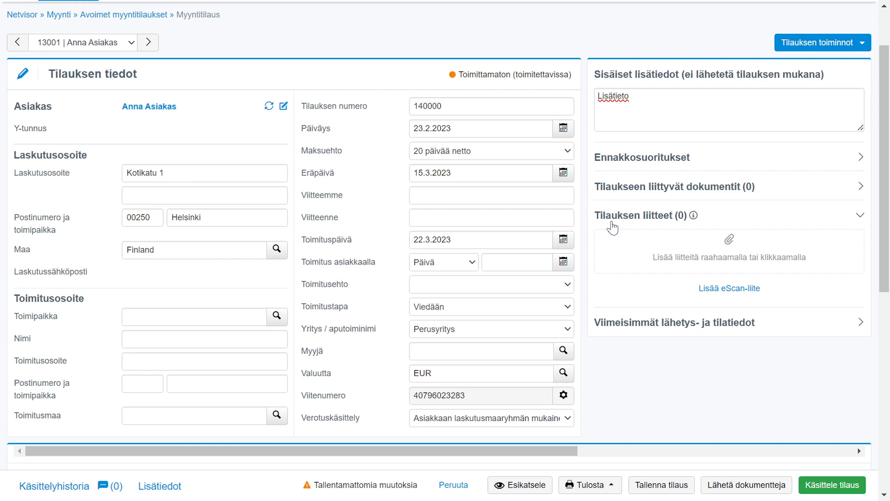
- Examine the order's latest sending and status information and its processing history
{"action": "left_click", "coordinate": [633, 324]}
{"action": "left_click", "coordinate": [633, 327]}
{"action": "left_click", "coordinate": [81, 486]}
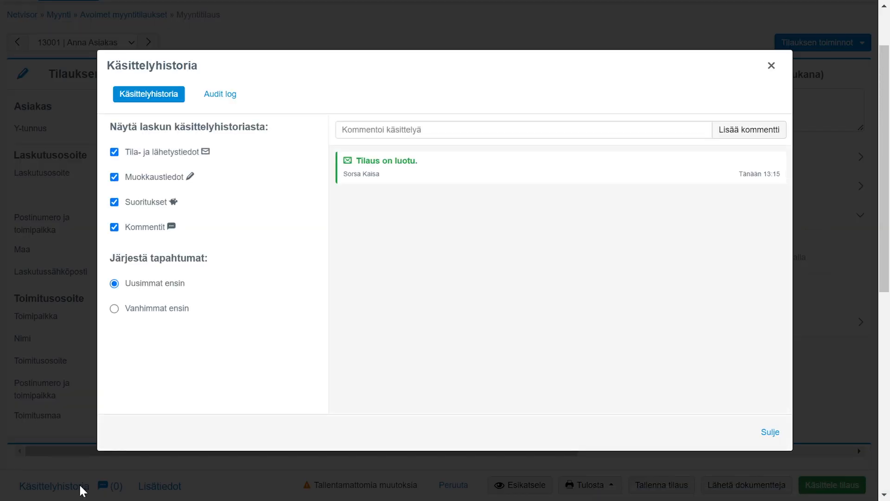
{"action": "left_click", "coordinate": [771, 67]}
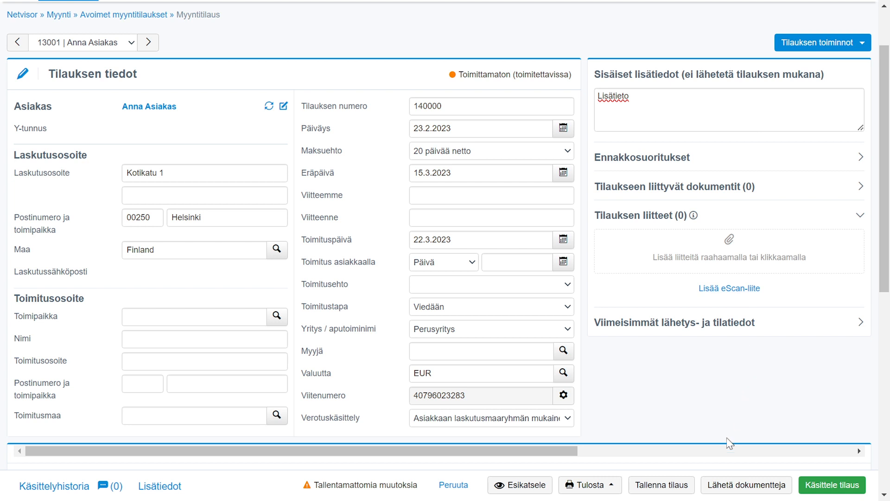
- Search for the product Testituote, add it as the order line and set its quantity to 4
{"action": "scroll", "coordinate": [344, 400], "scroll_direction": "down", "scroll_amount": 5}
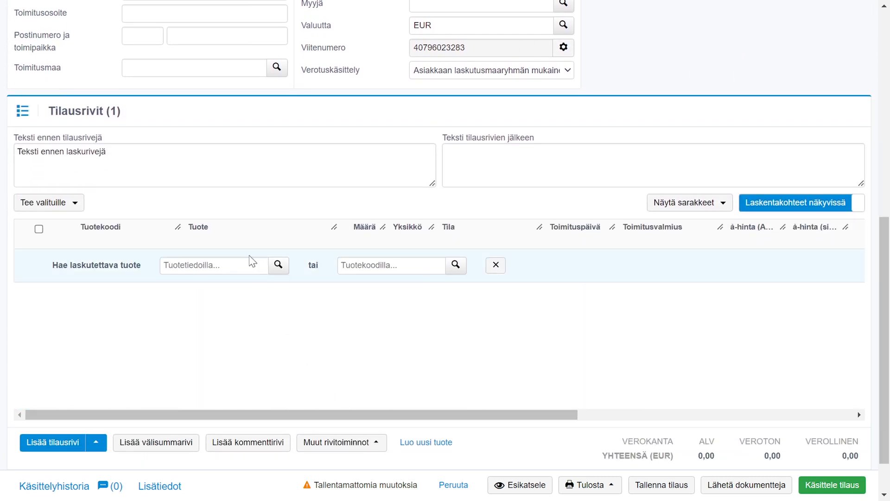
{"action": "left_click", "coordinate": [248, 265]}
{"action": "type", "text": "testituo"}
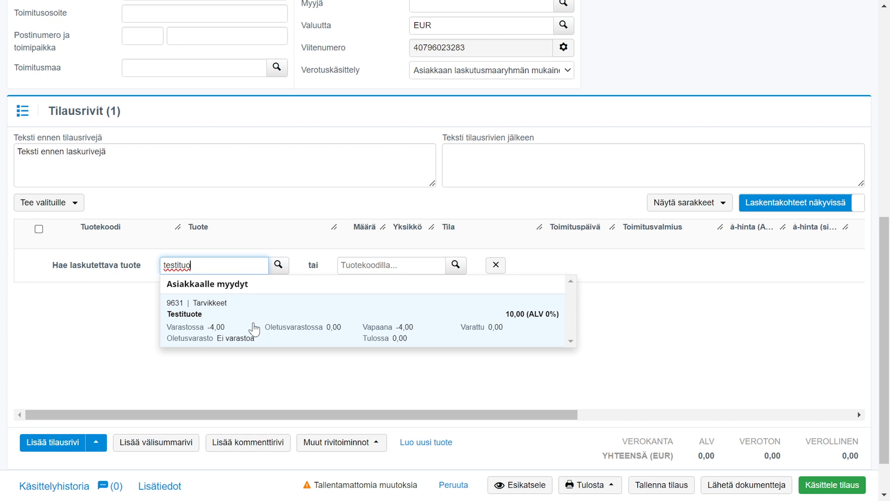
{"action": "left_click", "coordinate": [254, 329]}
{"action": "type", "text": "4"}
{"action": "left_click", "coordinate": [478, 319]}
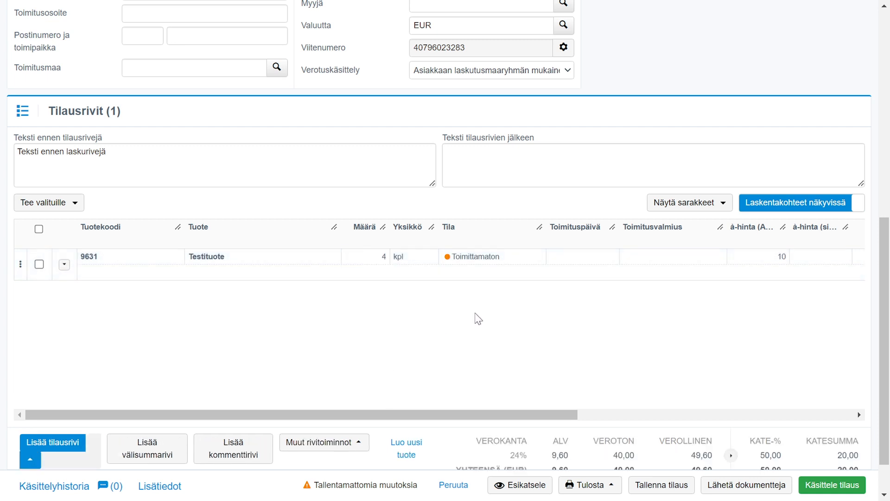
- Set the unit price excluding VAT on the Testituote line to 9
{"action": "left_click_drag", "start_coordinate": [516, 414], "coordinate": [585, 420]}
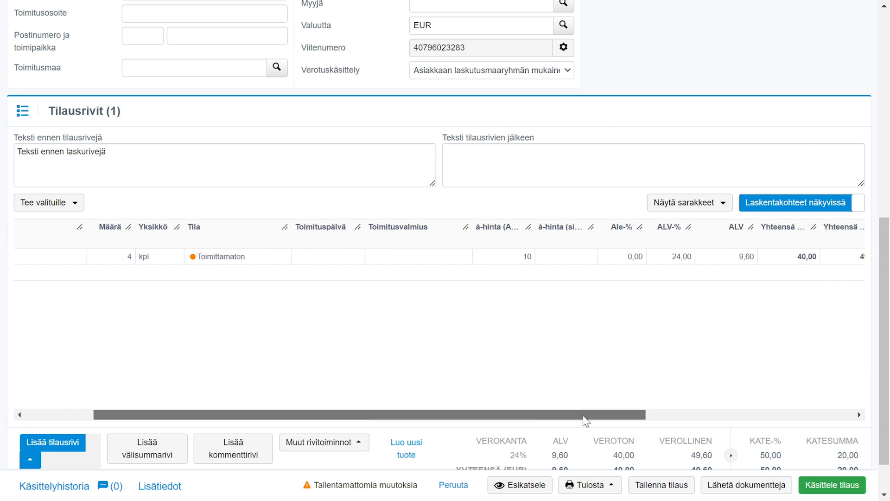
{"action": "left_click", "coordinate": [515, 256]}
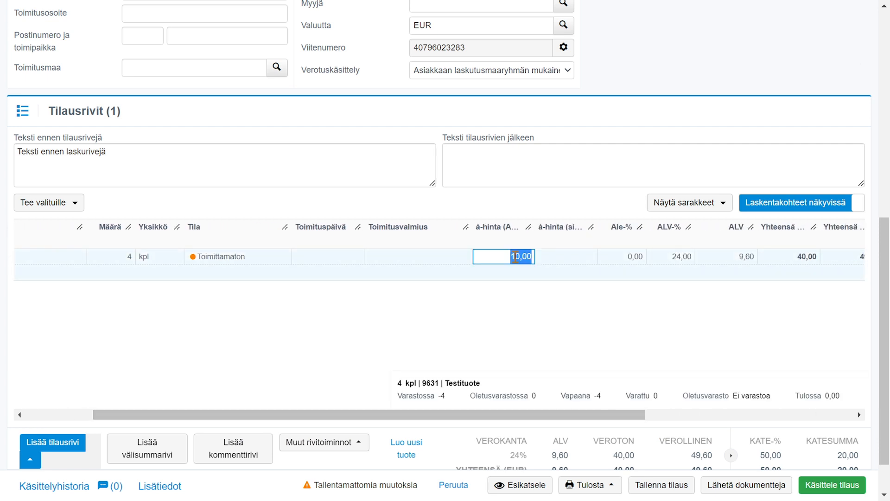
{"action": "type", "text": "9"}
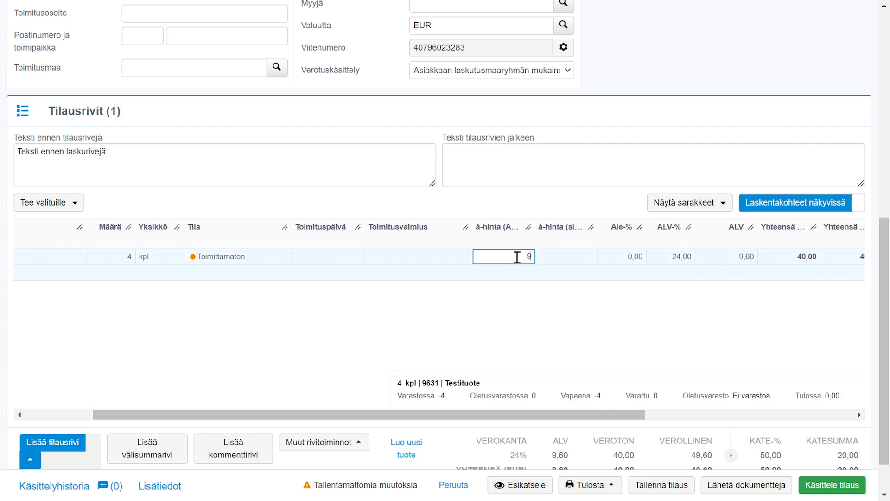
{"action": "left_click", "coordinate": [574, 345]}
- Assign the Kustannuspaikka 1 dimension on the Testituote line to Kustannuspaikka yleinen
{"action": "left_click_drag", "start_coordinate": [562, 409], "coordinate": [702, 406]}
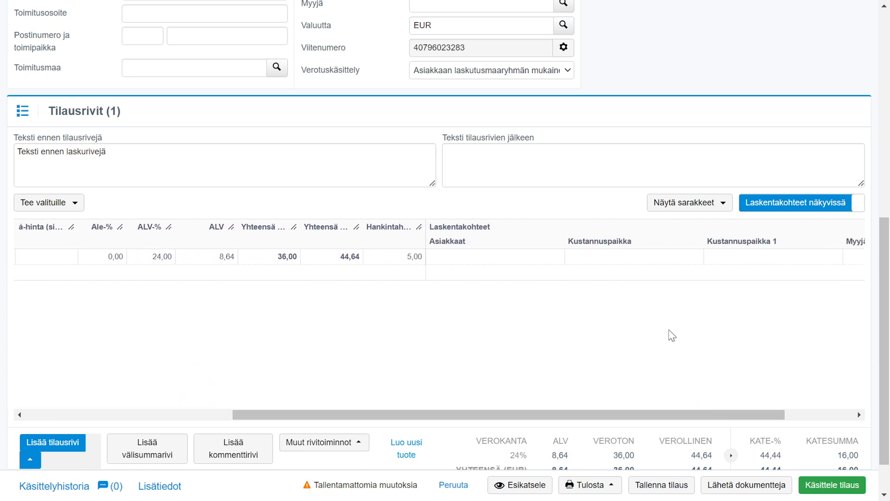
{"action": "left_click", "coordinate": [740, 259]}
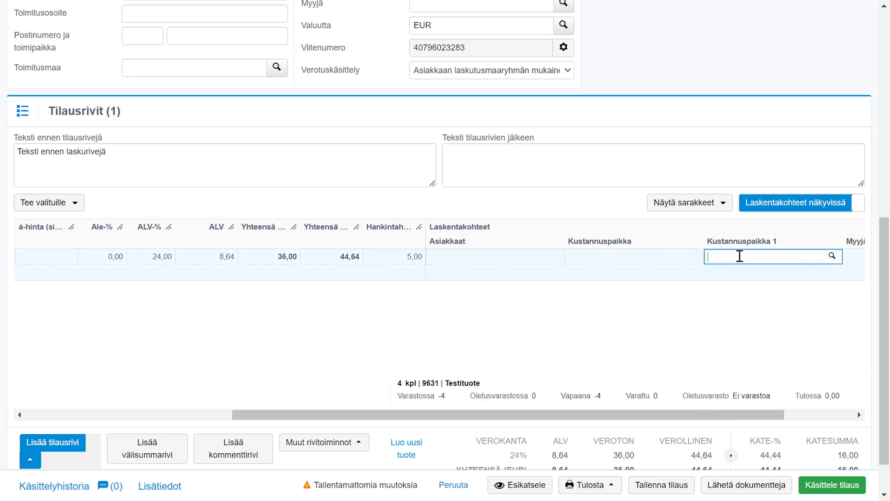
{"action": "left_click", "coordinate": [833, 257]}
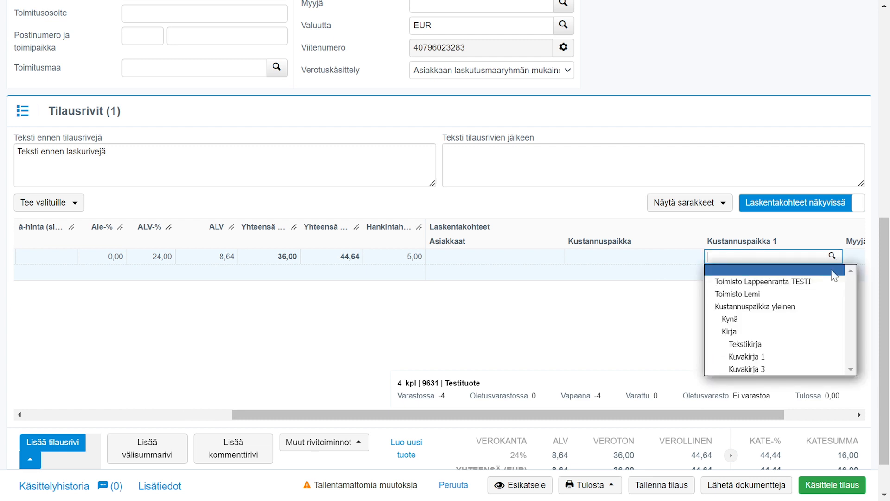
{"action": "left_click", "coordinate": [817, 309]}
- Save the order with its Testituote line
{"action": "left_click_drag", "start_coordinate": [605, 414], "coordinate": [480, 414]}
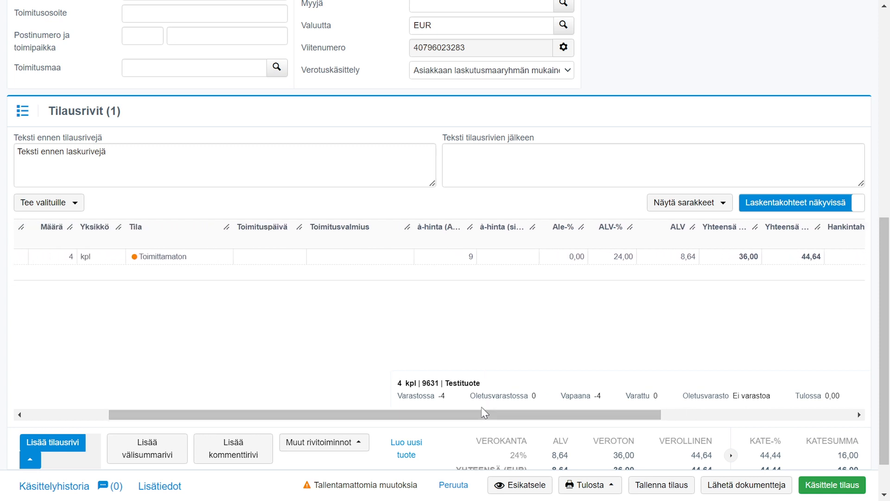
{"action": "left_click_drag", "start_coordinate": [446, 418], "coordinate": [381, 417]}
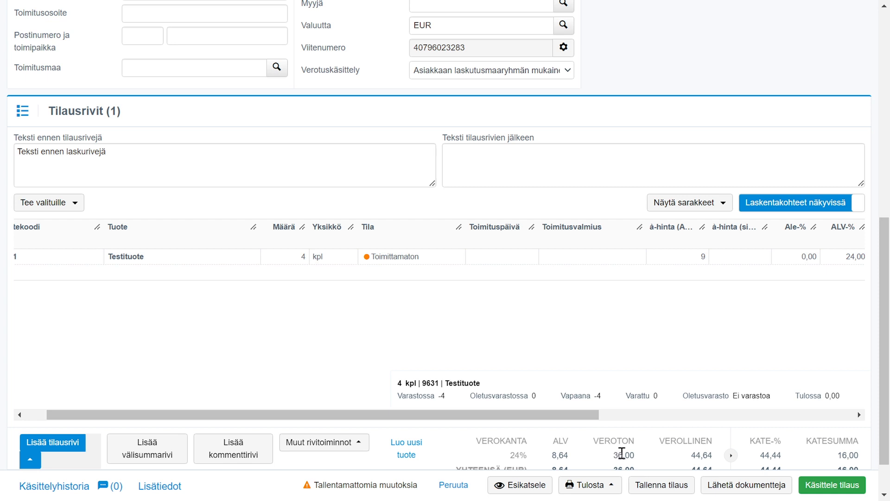
{"action": "left_click", "coordinate": [661, 485]}
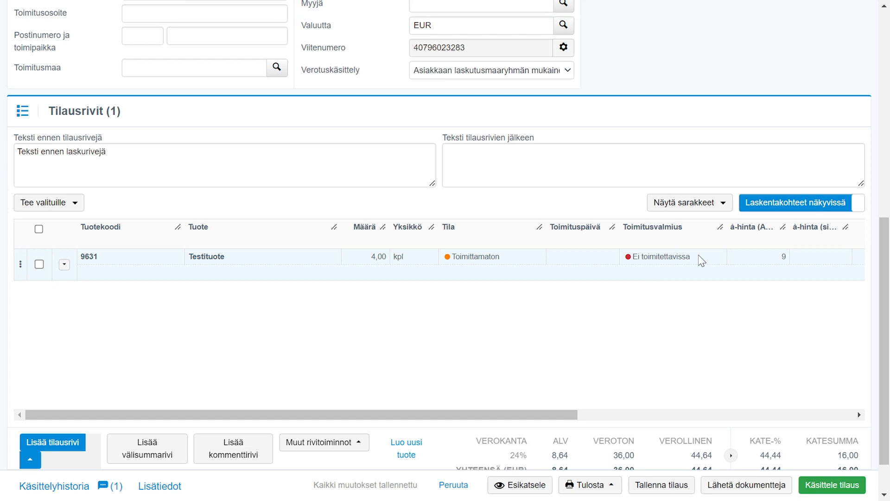
- Examine the stock, availability and reservation details of the Testituote line
{"action": "left_click", "coordinate": [365, 254]}
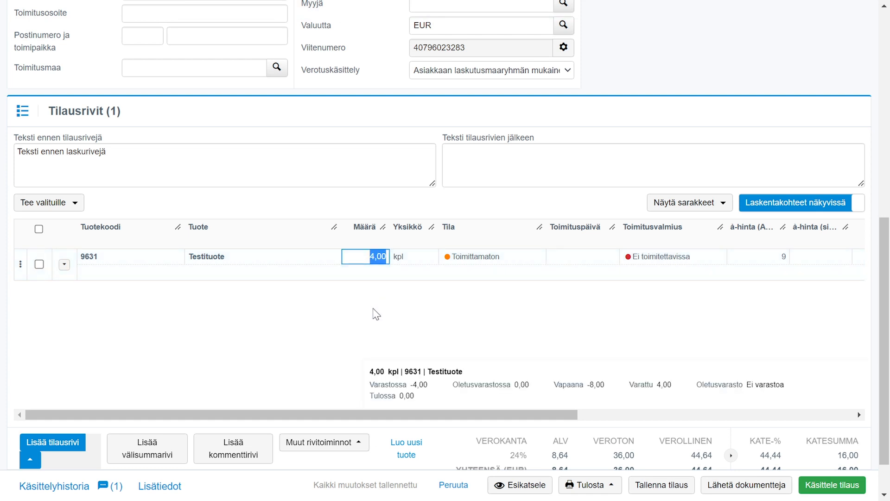
{"action": "left_click_drag", "start_coordinate": [370, 384], "coordinate": [439, 388]}
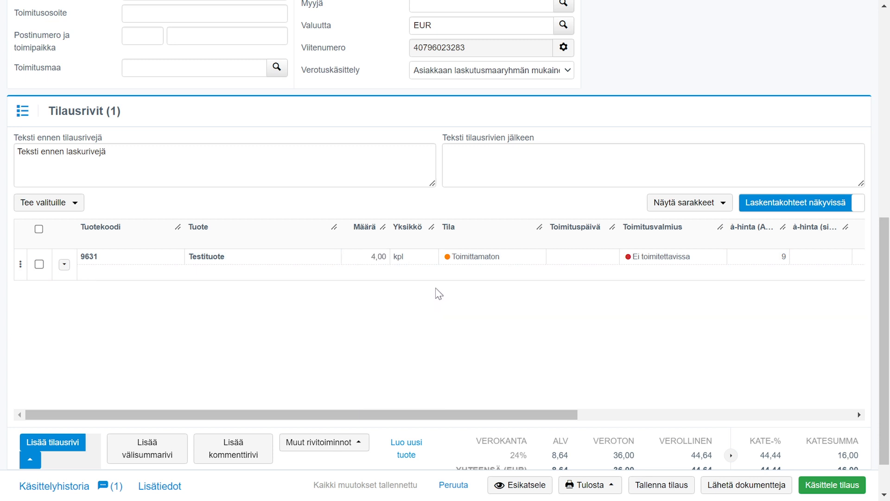
{"action": "left_click", "coordinate": [372, 254]}
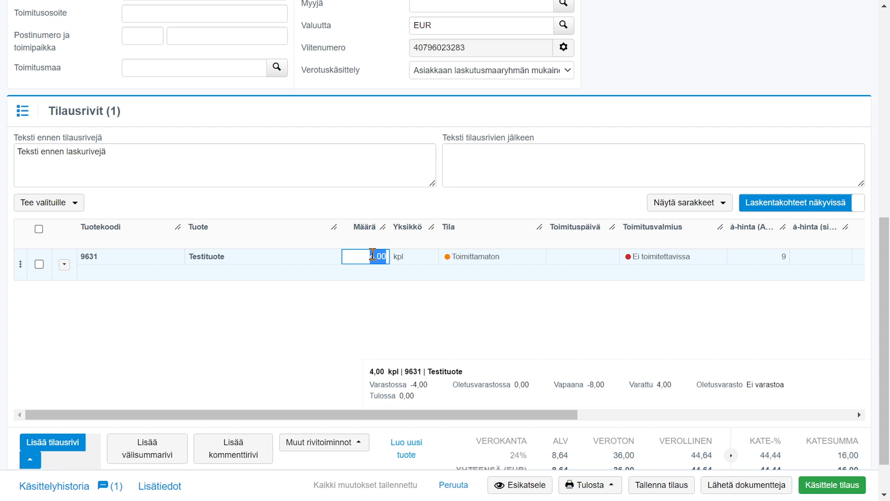
- Enter the line description "Riviselite" on the Testituote line
{"action": "left_click", "coordinate": [225, 271]}
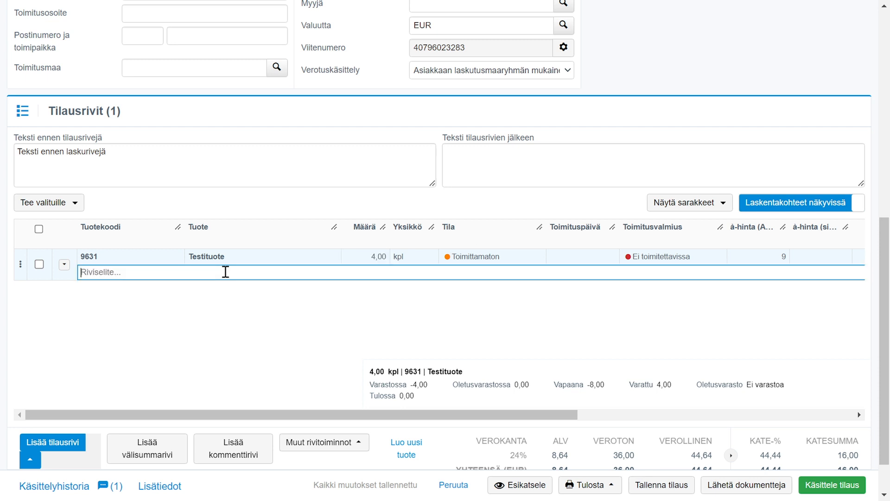
{"action": "type", "text": "Riviselite"}
{"action": "left_click", "coordinate": [276, 307]}
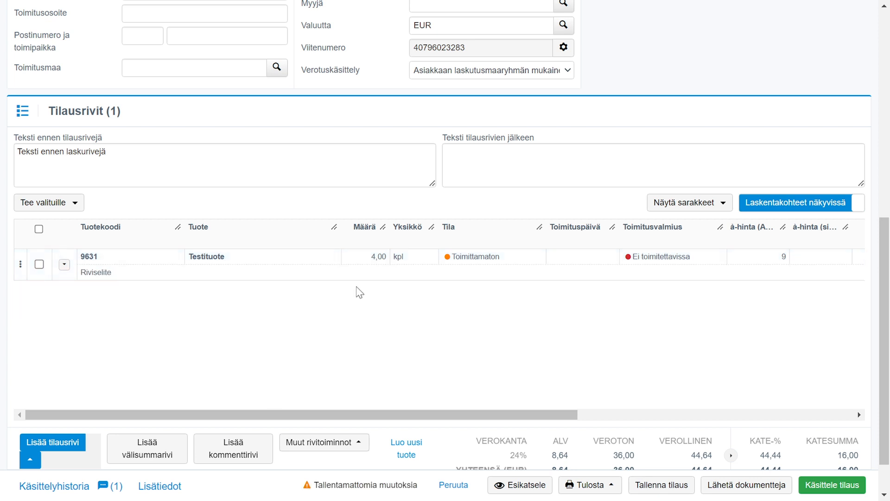
- Set the delivery date (Toimituspäivä) of the Testituote line to 15.4.2023
{"action": "left_click", "coordinate": [576, 254]}
{"action": "type", "text": "1"}
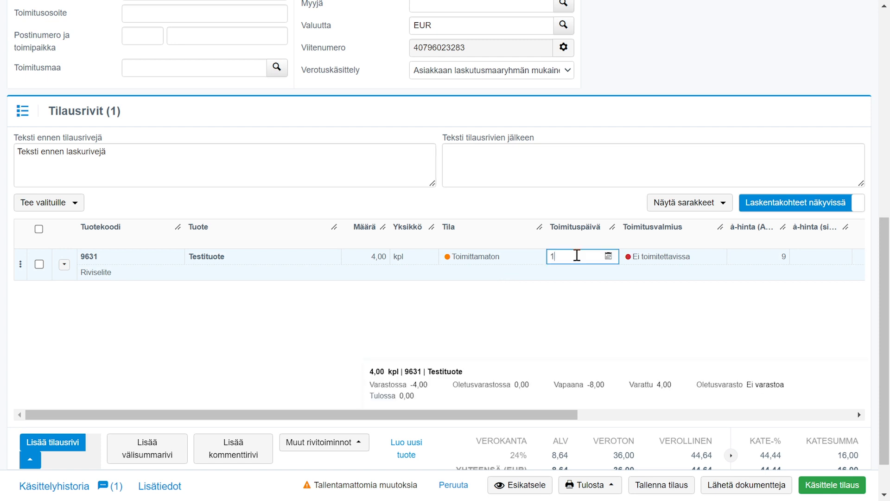
{"action": "type", "text": "5.4.2023"}
{"action": "left_click", "coordinate": [571, 306]}
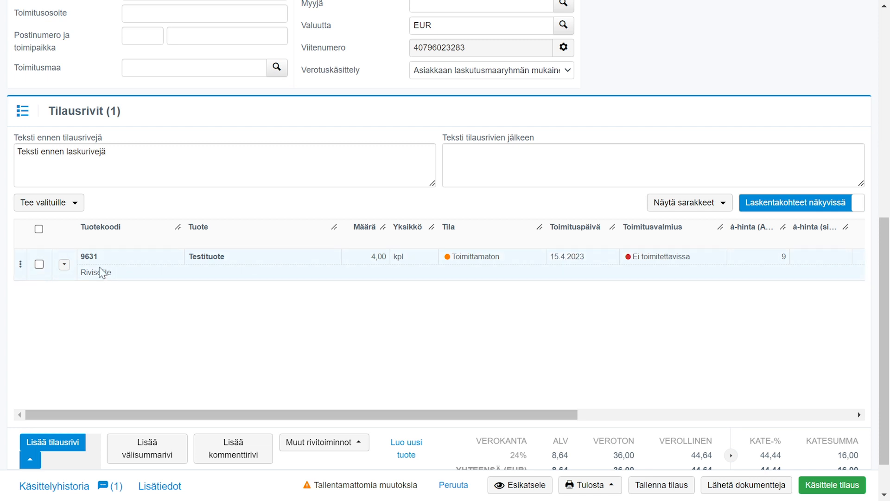
- Copy the Testituote line and move the original line below its copy
{"action": "left_click", "coordinate": [64, 264]}
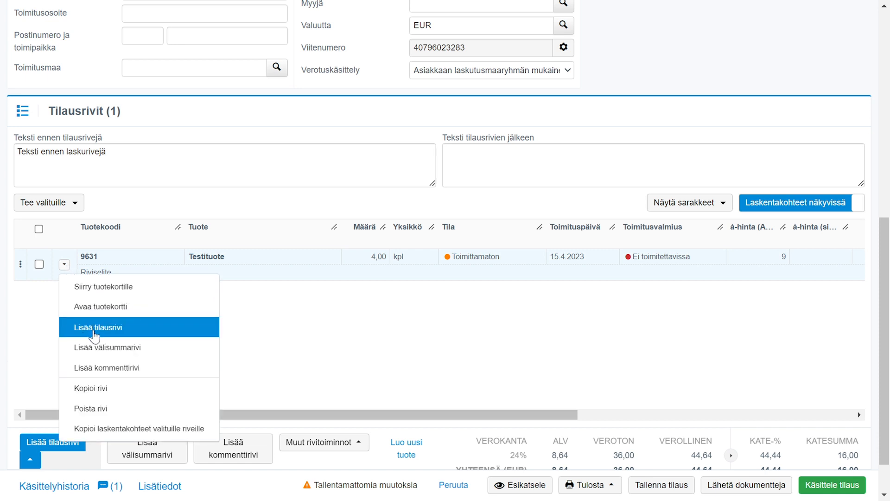
{"action": "left_click", "coordinate": [116, 389]}
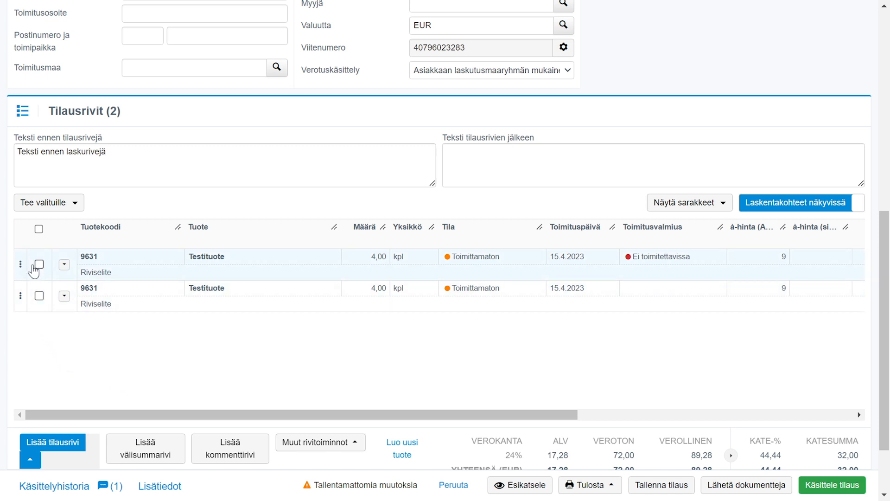
{"action": "left_click_drag", "start_coordinate": [20, 263], "coordinate": [22, 302]}
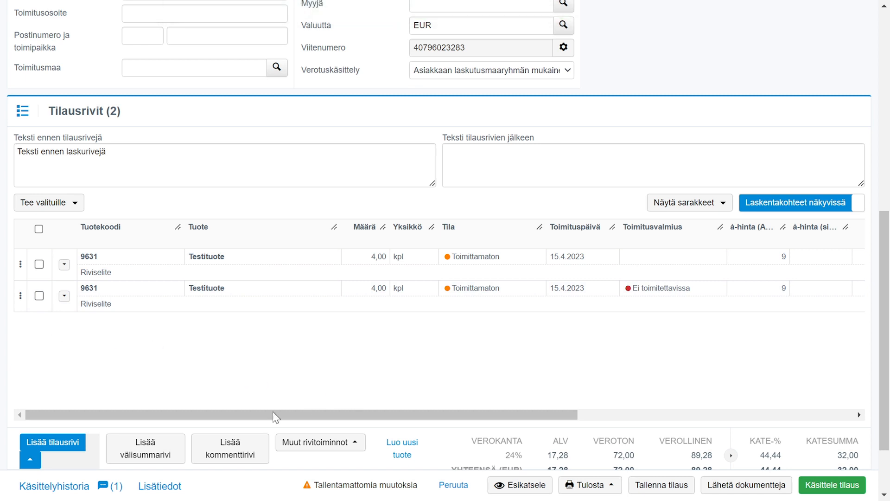
- Add another order line for the product Varastotuote
{"action": "left_click", "coordinate": [68, 450]}
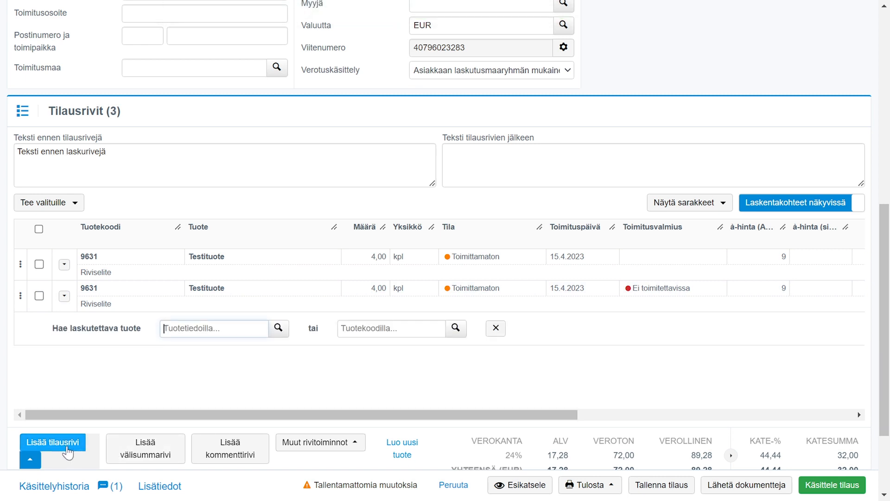
{"action": "type", "text": "varasto"}
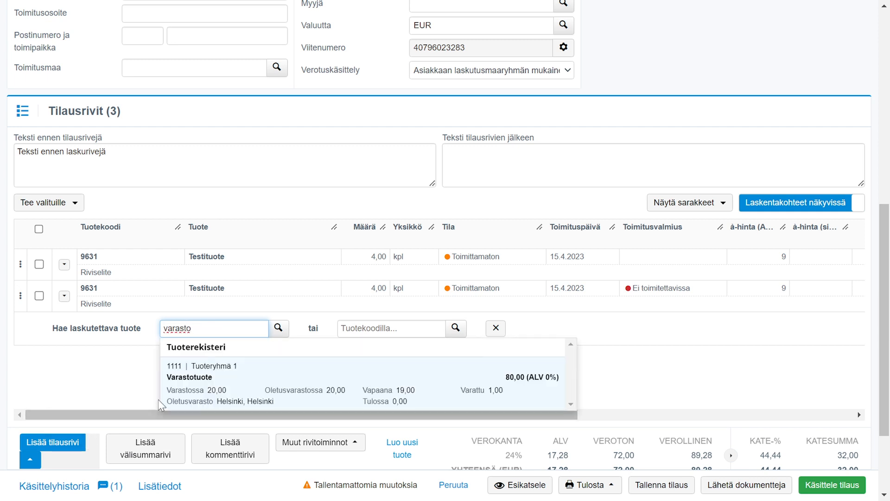
{"action": "left_click", "coordinate": [198, 397]}
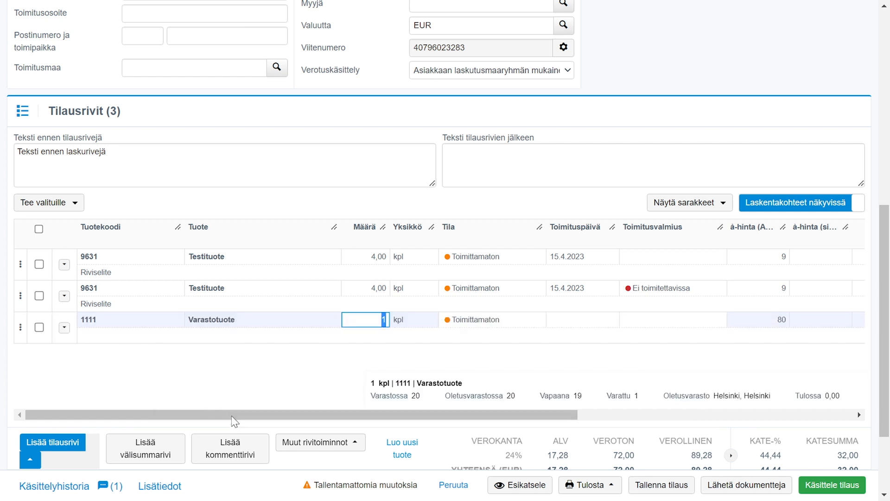
- Add a comment line with the text "Kommentti" and check the other available line actions
{"action": "left_click", "coordinate": [234, 453]}
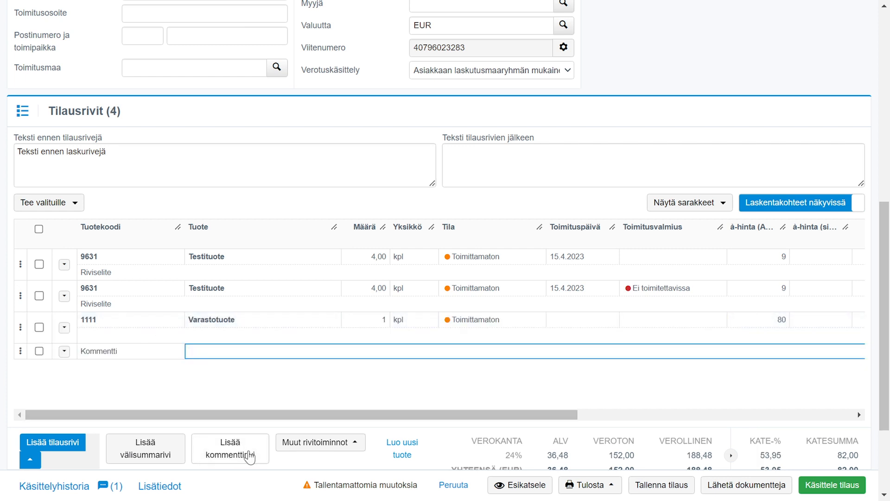
{"action": "type", "text": "Kommentti"}
{"action": "left_click", "coordinate": [359, 446]}
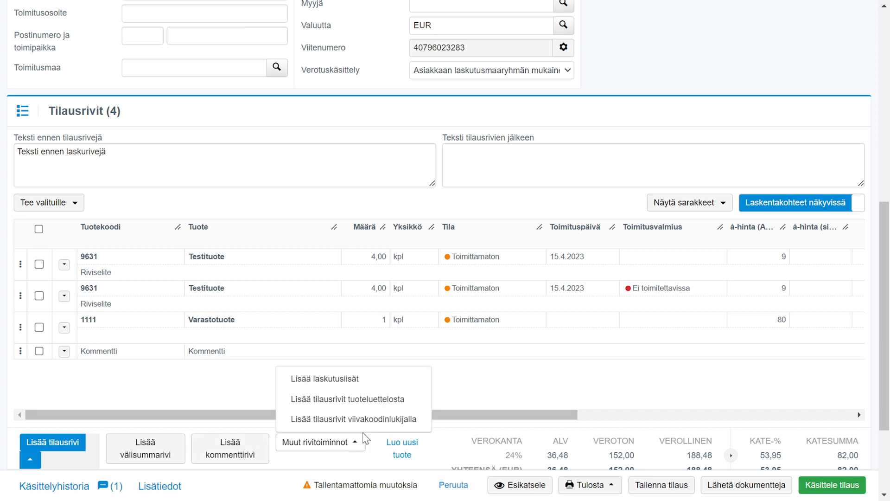
{"action": "left_click", "coordinate": [454, 382]}
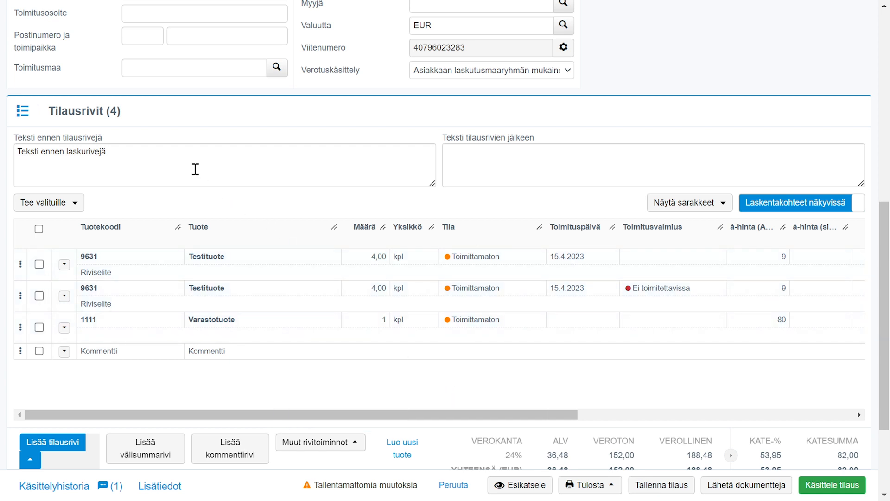
- Clear the text shown before the order lines (Teksti ennen tilausrivejä)
{"action": "left_click", "coordinate": [163, 148]}
{"action": "left_click_drag", "start_coordinate": [162, 149], "coordinate": [3, 154]}
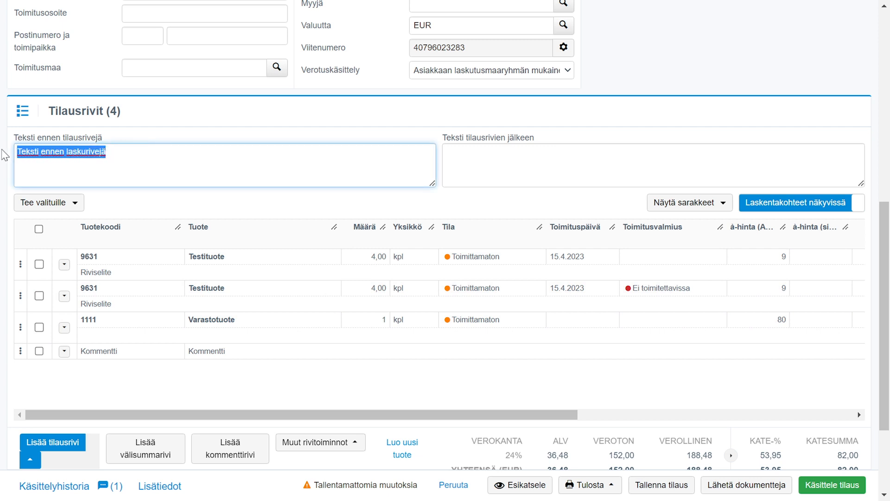
{"action": "key", "text": "BackSpace"}
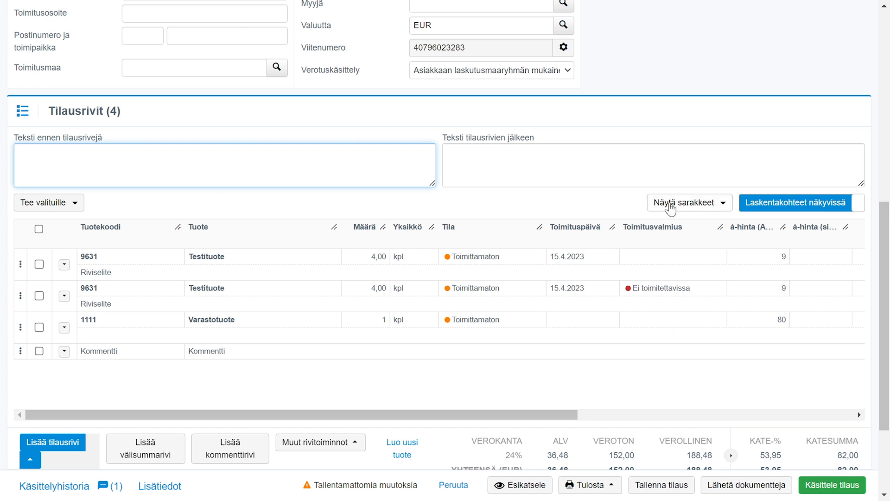
- Hide and restore the Tila column of the order lines, and hide the Ale-% column
{"action": "left_click", "coordinate": [718, 204]}
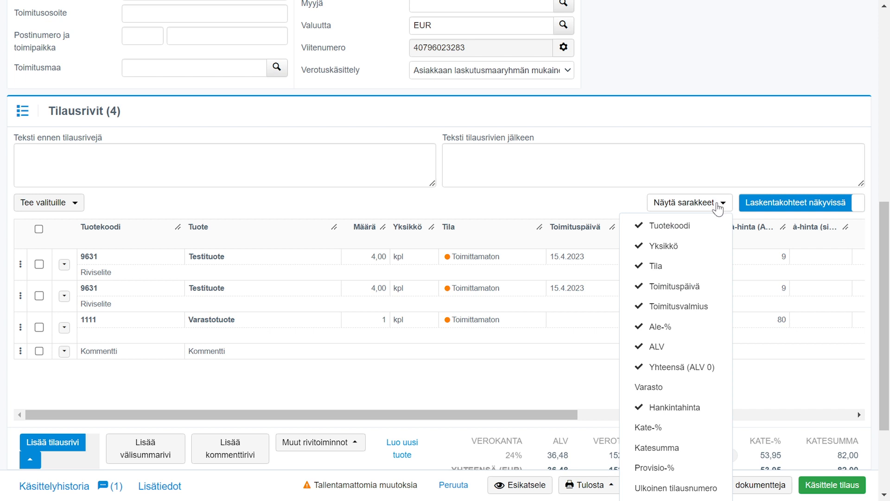
{"action": "left_click", "coordinate": [700, 267]}
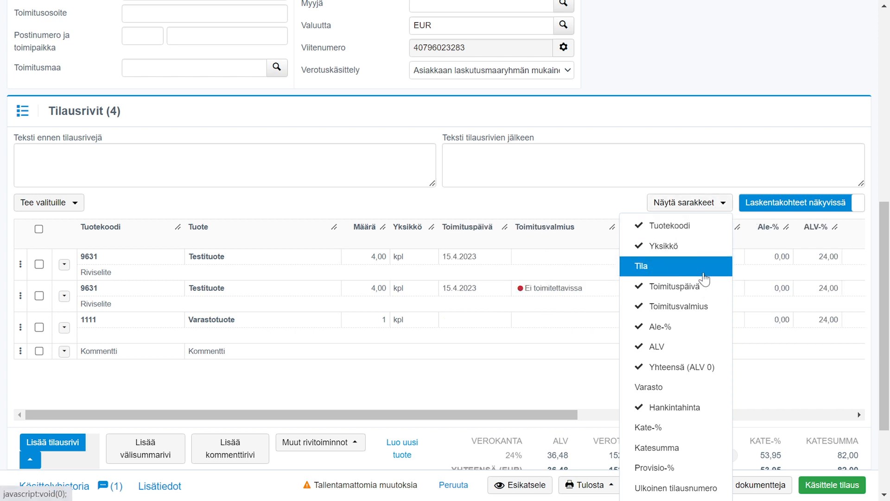
{"action": "left_click", "coordinate": [704, 274]}
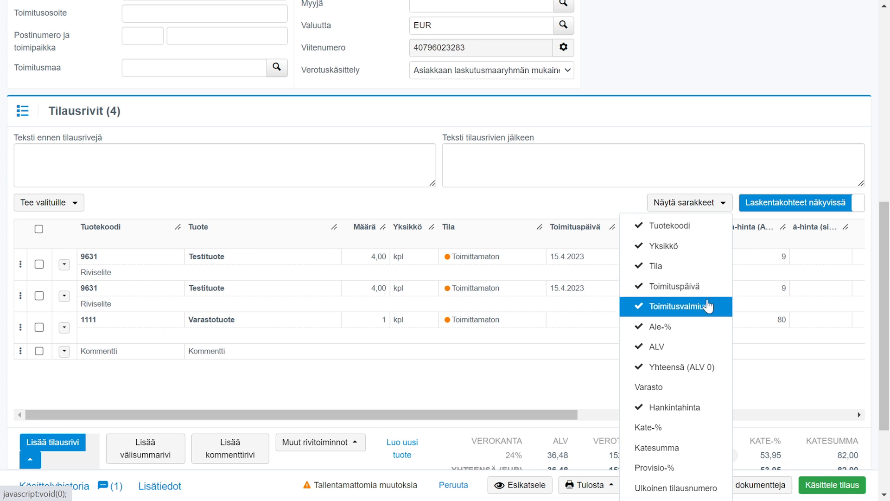
{"action": "left_click", "coordinate": [709, 330]}
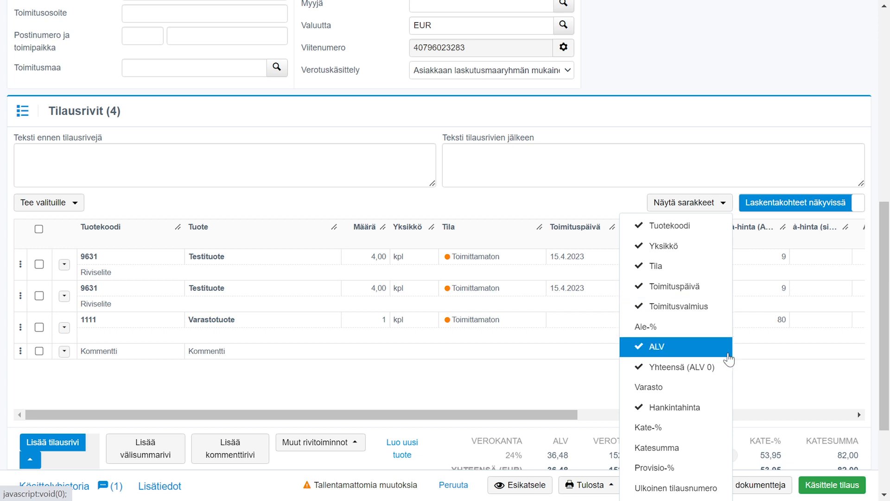
{"action": "left_click", "coordinate": [762, 382]}
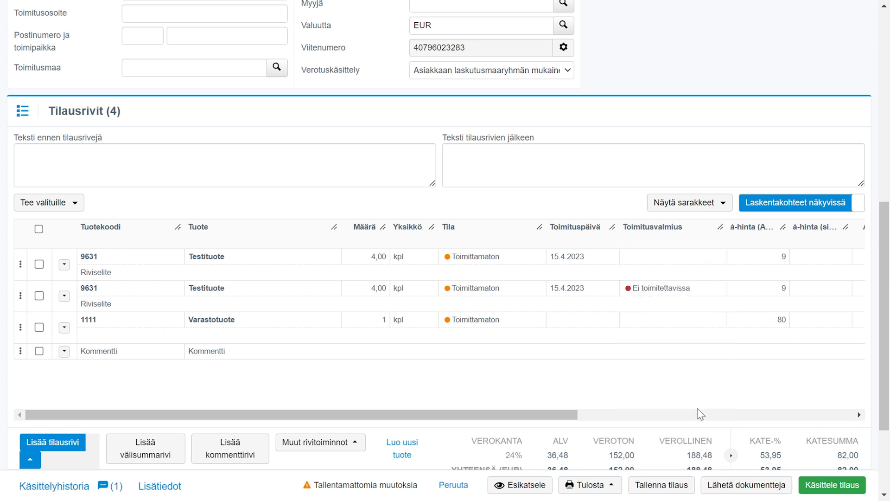
- Preview the order confirmation document and check the available print formats for the order
{"action": "left_click", "coordinate": [530, 488]}
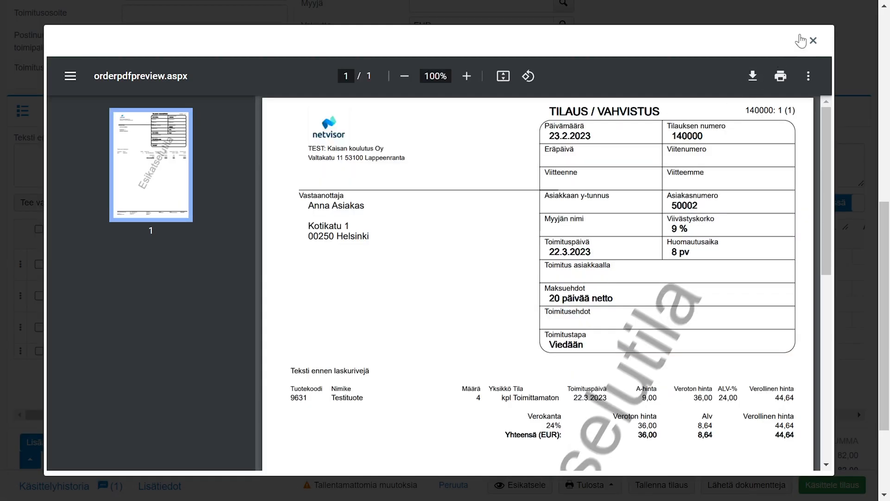
{"action": "left_click", "coordinate": [813, 41]}
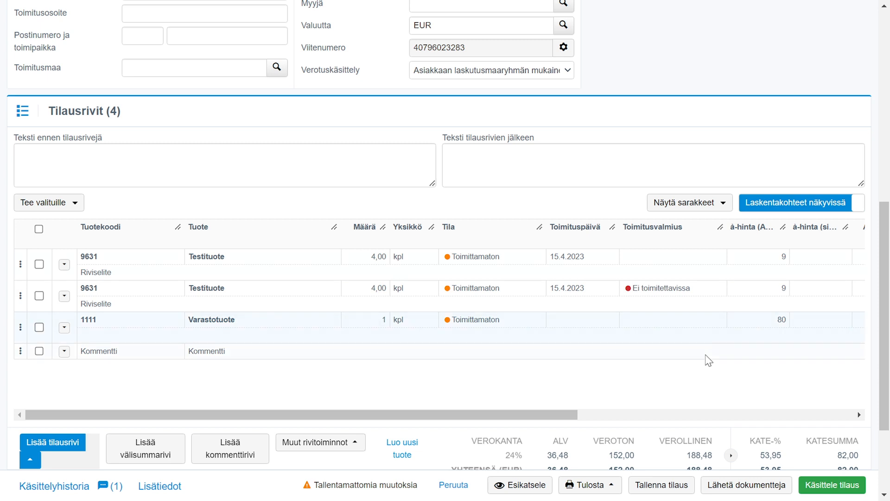
{"action": "left_click", "coordinate": [613, 486]}
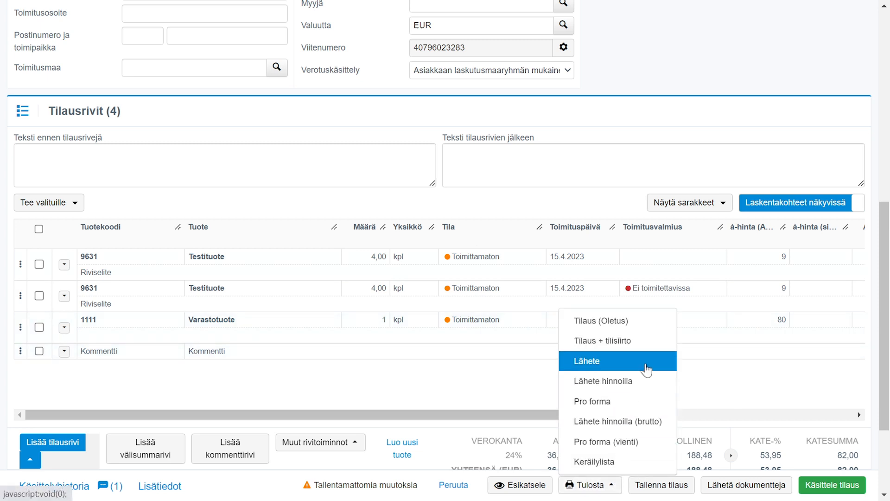
{"action": "left_click", "coordinate": [703, 385]}
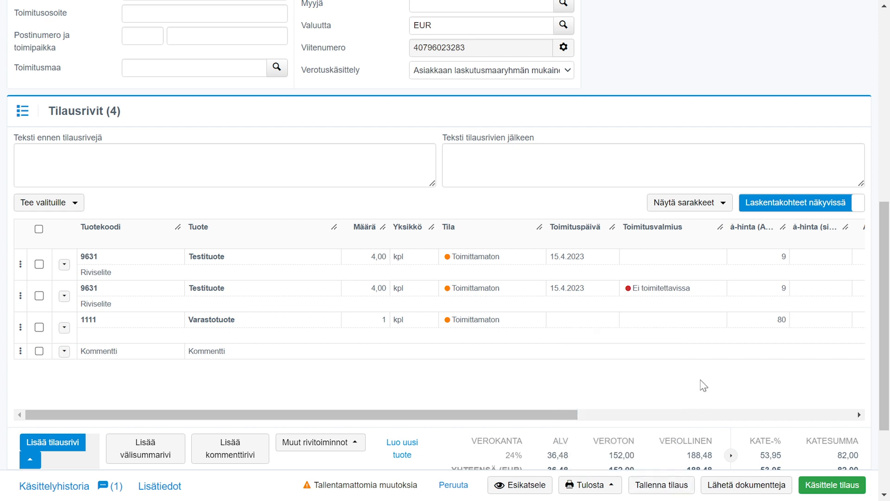
- Save the sales order with its current order lines
{"action": "left_click", "coordinate": [676, 490]}
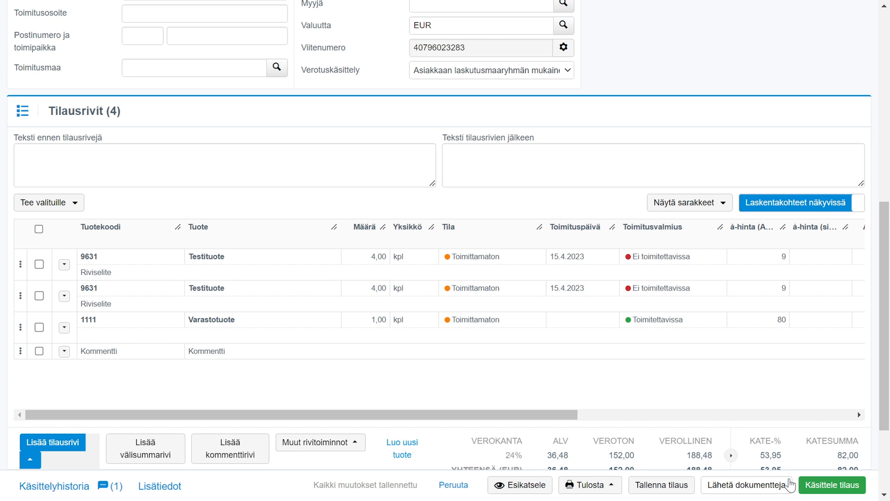
- Review the order's additional details (Lisätiedot), including the contact person choices, save them, and check the other available order actions
{"action": "scroll", "coordinate": [837, 367], "scroll_direction": "up", "scroll_amount": 5}
{"action": "scroll", "coordinate": [838, 364], "scroll_direction": "up", "scroll_amount": 4}
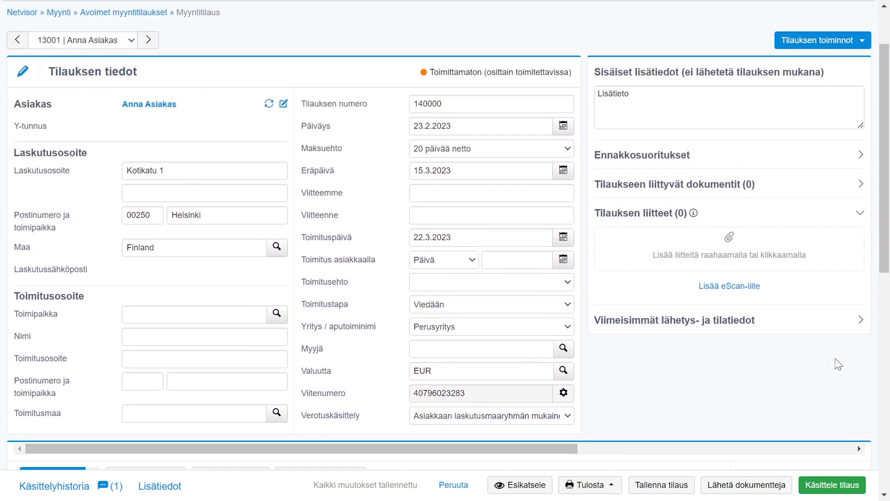
{"action": "left_click", "coordinate": [859, 114]}
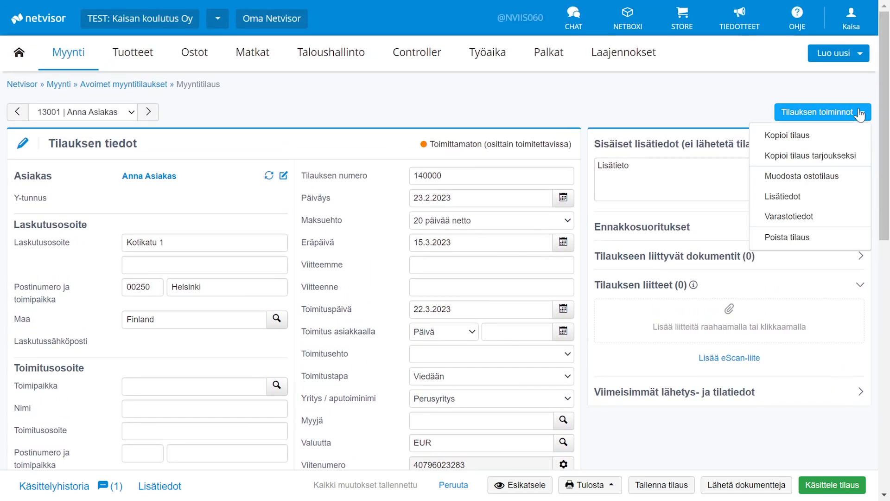
{"action": "left_click", "coordinate": [859, 199]}
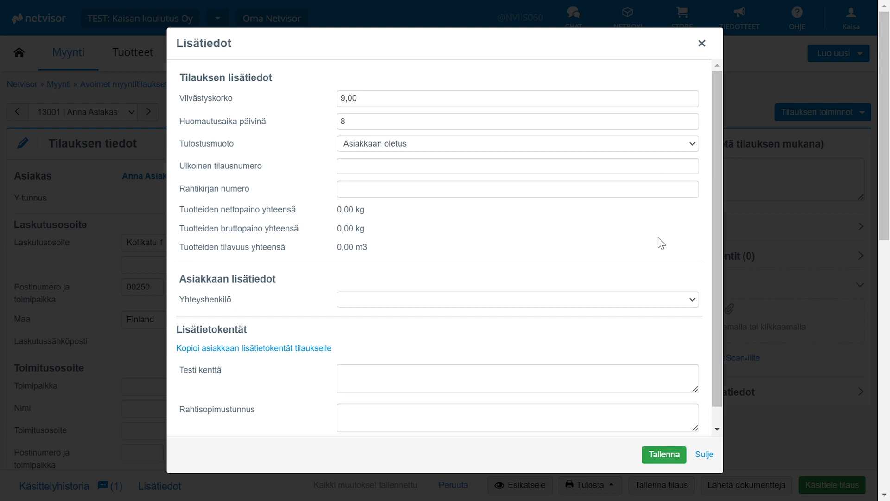
{"action": "left_click", "coordinate": [682, 303]}
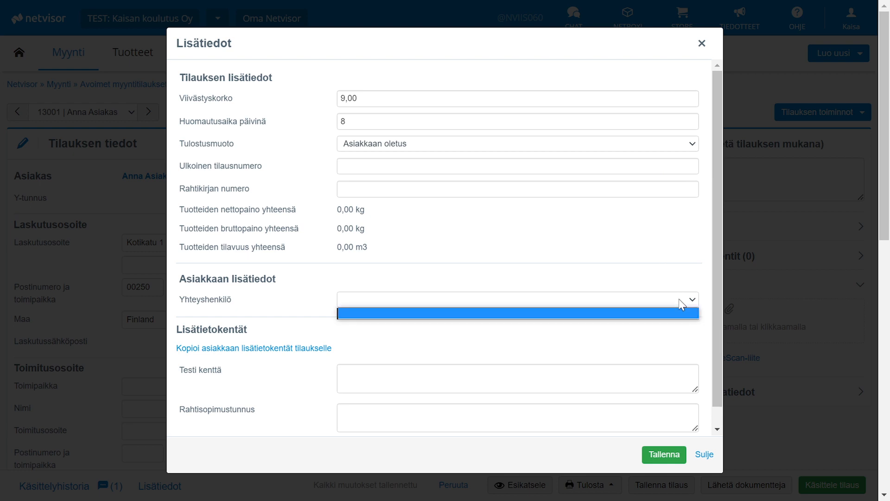
{"action": "left_click", "coordinate": [682, 301]}
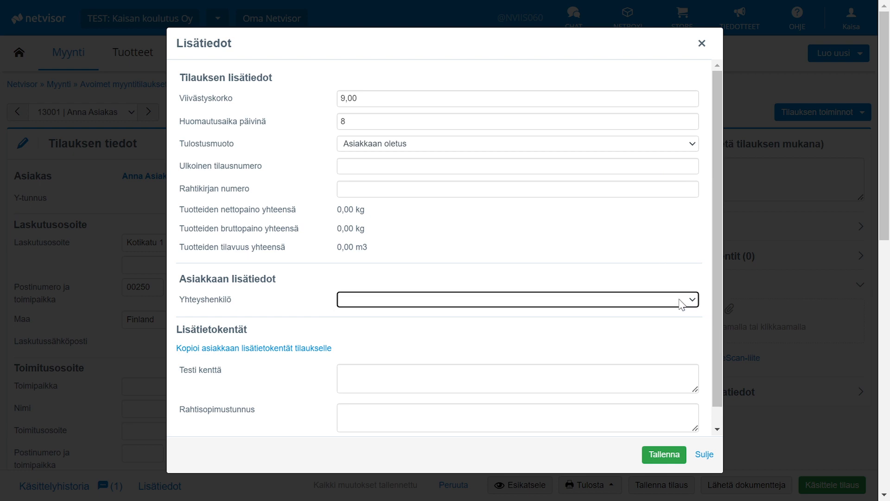
{"action": "left_click", "coordinate": [663, 457]}
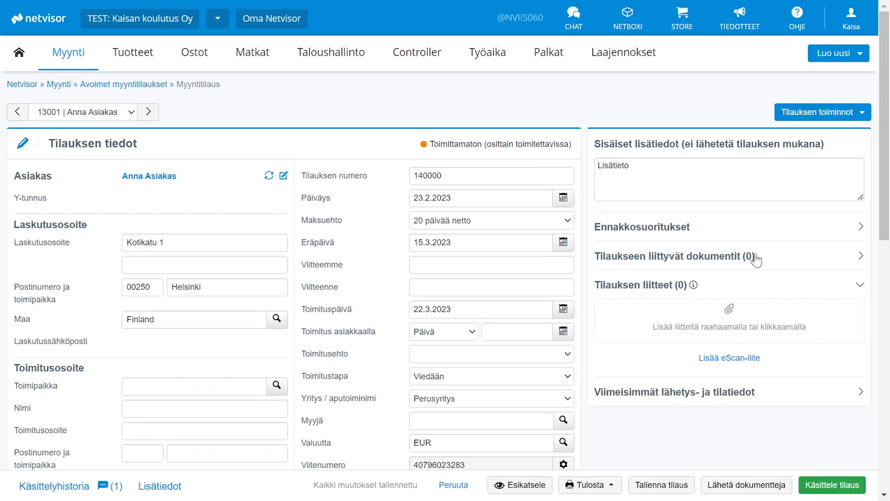
{"action": "left_click", "coordinate": [853, 114]}
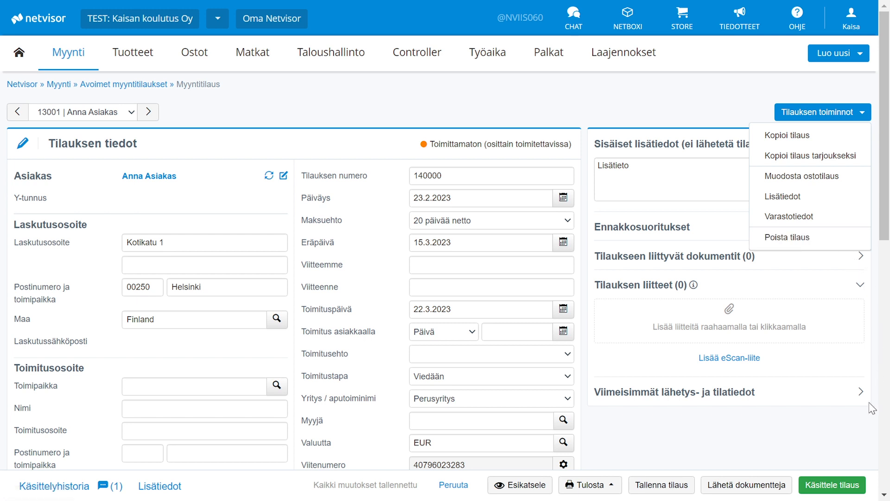
{"action": "left_click", "coordinate": [864, 425]}
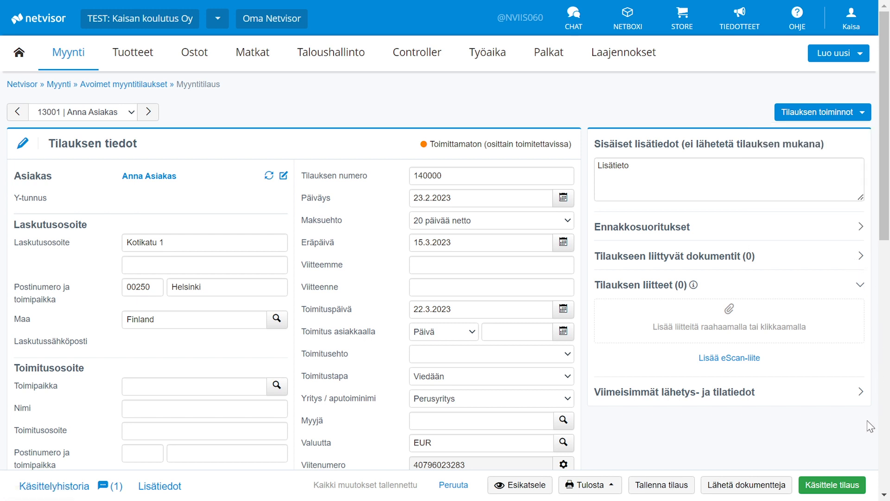